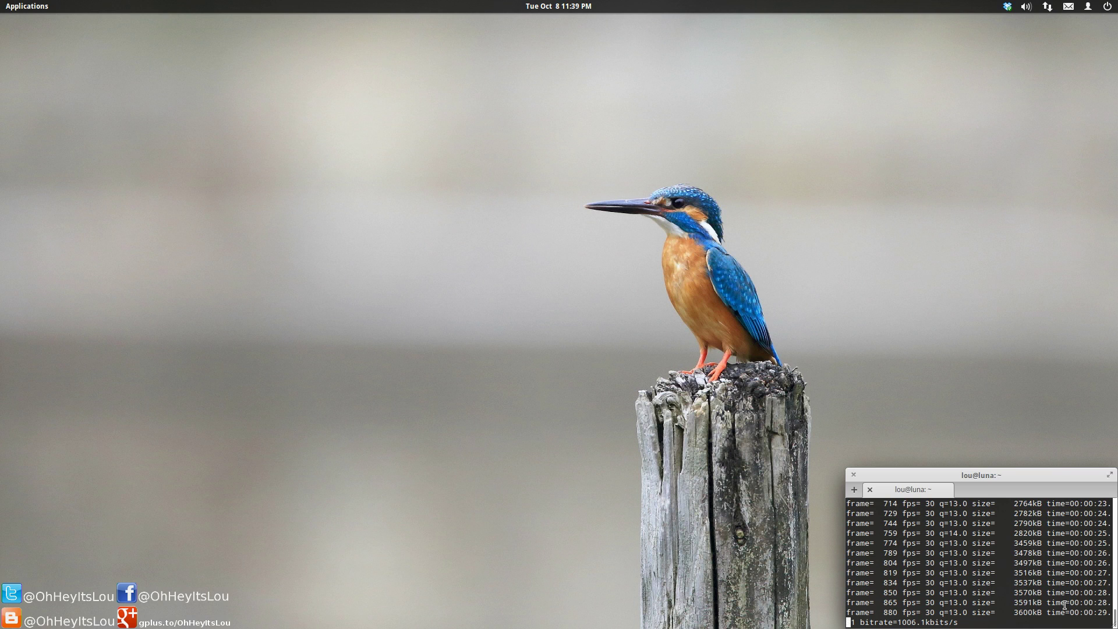
Step: Bring the Firefox nouveau commit page to the front from the window overview
{"action": "key", "text": "super+a"}
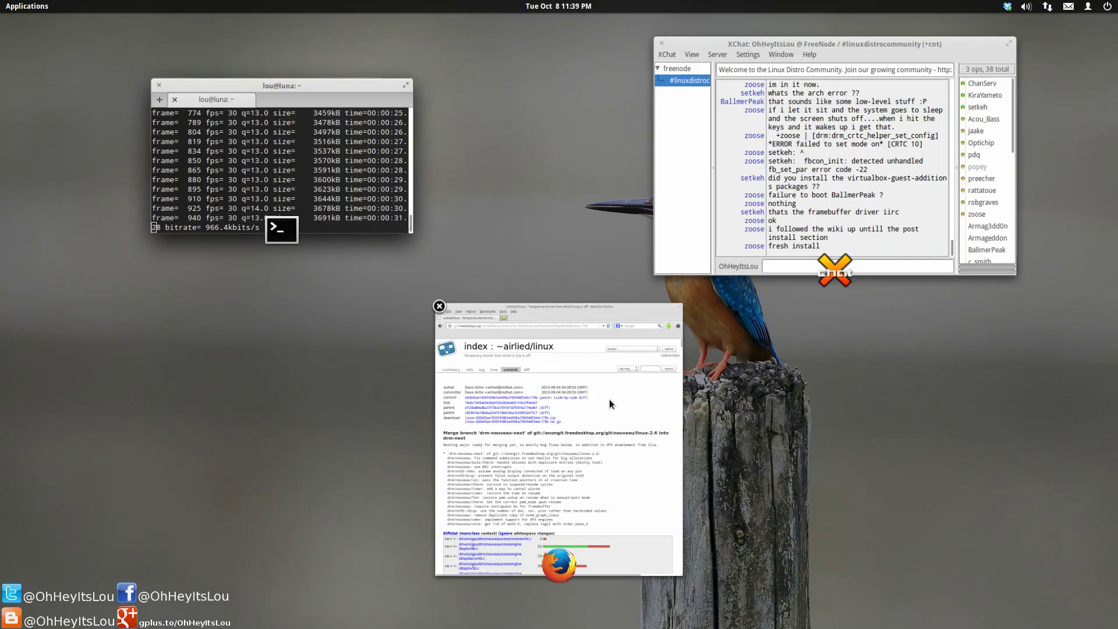
{"action": "left_click", "coordinate": [609, 399]}
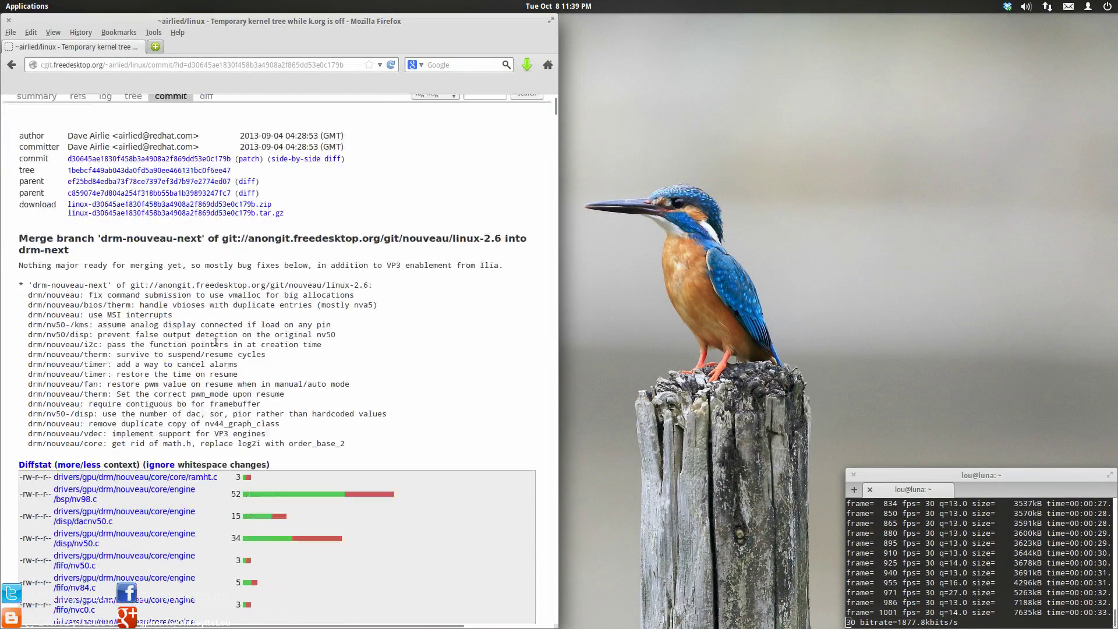
{"action": "scroll", "coordinate": [215, 343], "scroll_direction": "down", "scroll_amount": 4}
{"action": "scroll", "coordinate": [215, 345], "scroll_direction": "down", "scroll_amount": 4}
{"action": "scroll", "coordinate": [215, 348], "scroll_direction": "down", "scroll_amount": 4}
{"action": "scroll", "coordinate": [216, 352], "scroll_direction": "down", "scroll_amount": 4}
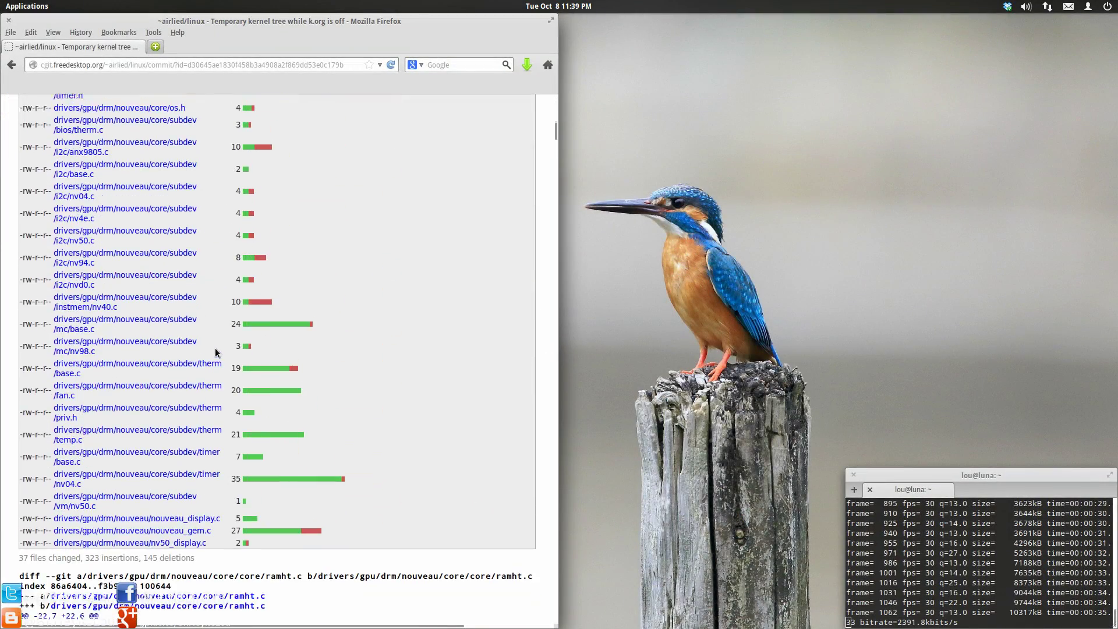
{"action": "scroll", "coordinate": [216, 352], "scroll_direction": "up", "scroll_amount": 10}
{"action": "scroll", "coordinate": [218, 356], "scroll_direction": "up", "scroll_amount": 5}
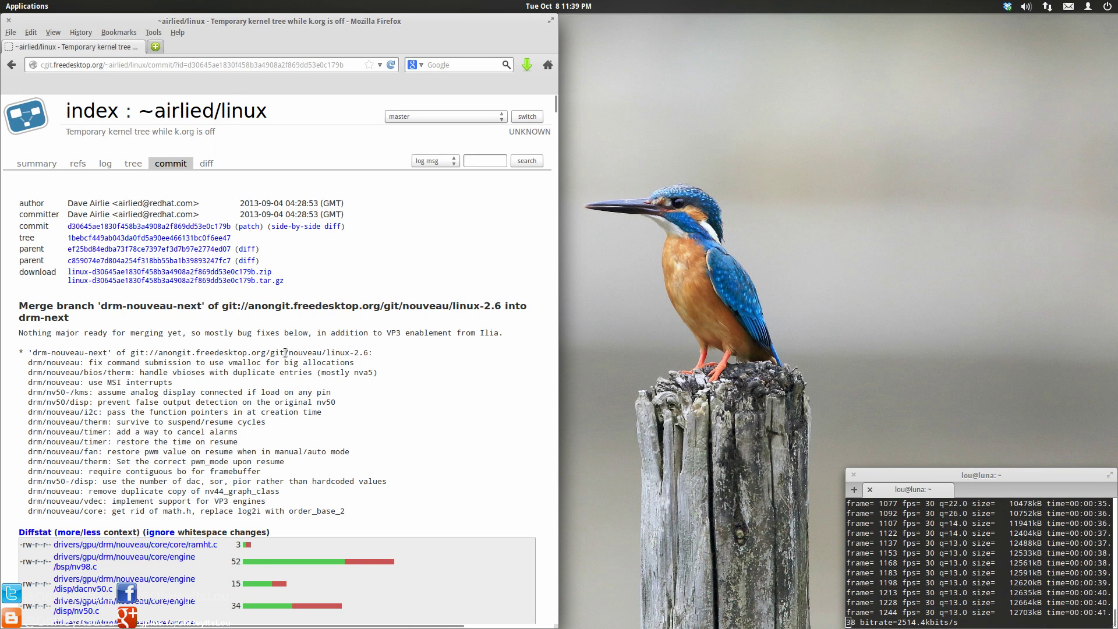
{"action": "scroll", "coordinate": [202, 321], "scroll_direction": "down", "scroll_amount": 4}
{"action": "scroll", "coordinate": [206, 326], "scroll_direction": "down", "scroll_amount": 4}
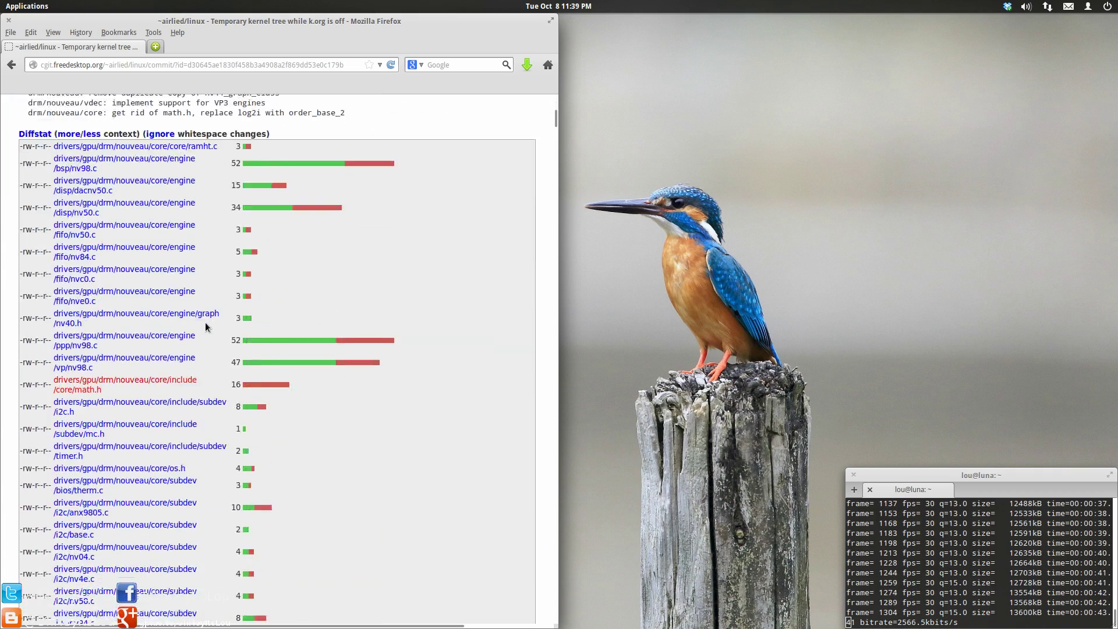
{"action": "scroll", "coordinate": [205, 326], "scroll_direction": "down", "scroll_amount": 5}
{"action": "scroll", "coordinate": [206, 326], "scroll_direction": "up", "scroll_amount": 8}
{"action": "scroll", "coordinate": [198, 326], "scroll_direction": "up", "scroll_amount": 6}
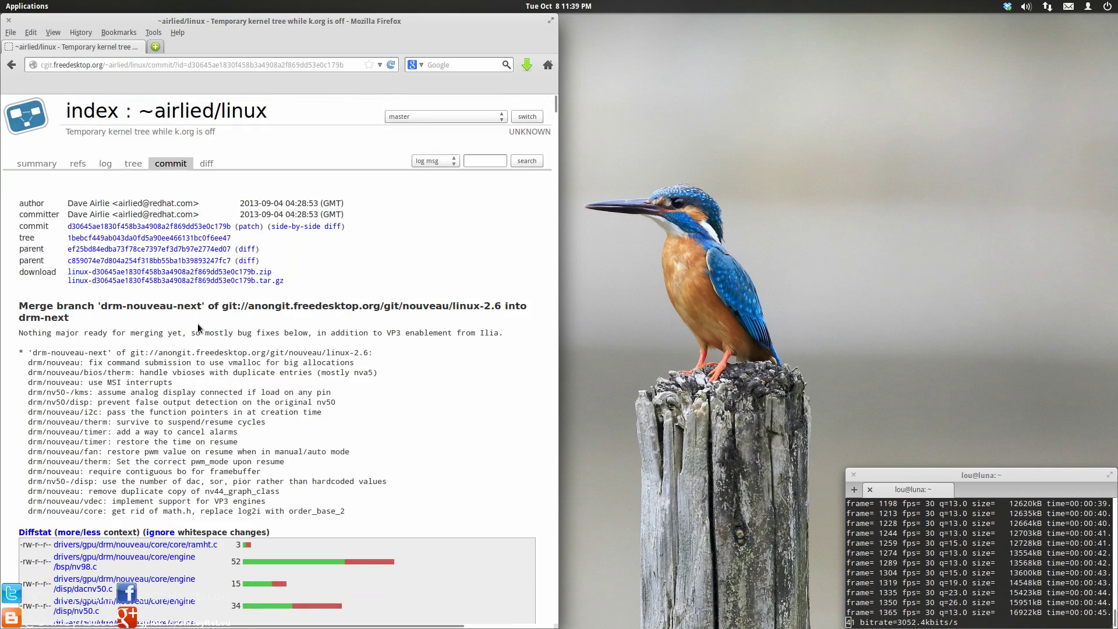
{"action": "scroll", "coordinate": [197, 326], "scroll_direction": "down", "scroll_amount": 5}
{"action": "scroll", "coordinate": [192, 328], "scroll_direction": "up", "scroll_amount": 5}
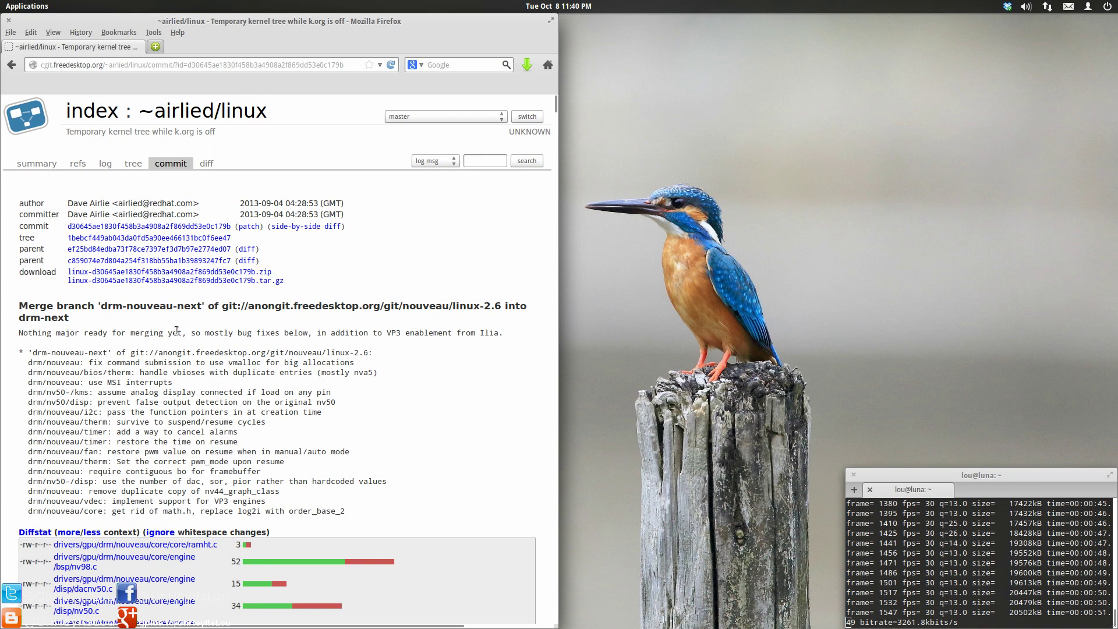
Step: Minimize Firefox and open a new terminal to run scratch-text-editor on /etc/X11/xorg.config
{"action": "right_click", "coordinate": [451, 23]}
{"action": "left_click", "coordinate": [481, 43]}
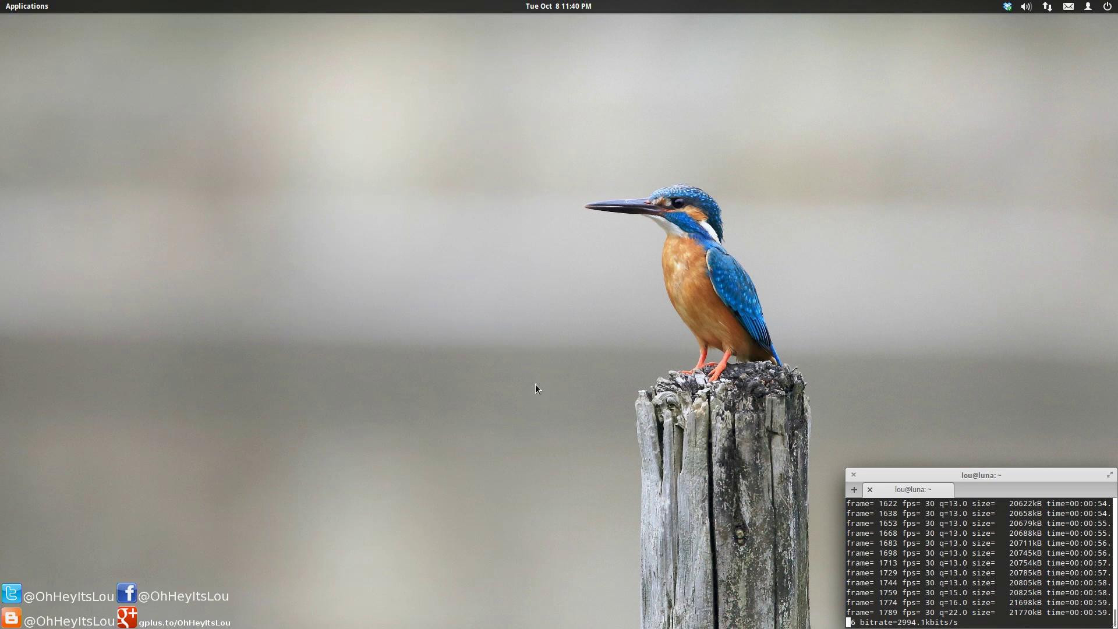
{"action": "right_click", "coordinate": [592, 617]}
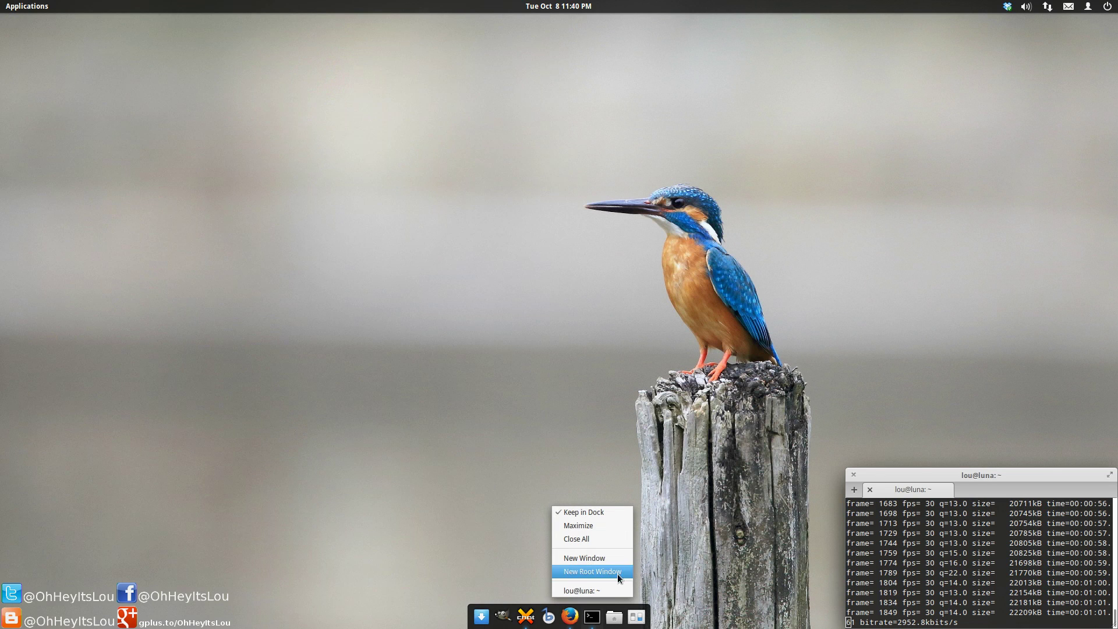
{"action": "left_click", "coordinate": [611, 555]}
{"action": "mouse_move", "coordinate": [476, 63]}
{"action": "left_mouse_down"}
{"action": "mouse_move", "coordinate": [618, 89]}
{"action": "mouse_move", "coordinate": [588, 80]}
{"action": "left_mouse_up"}
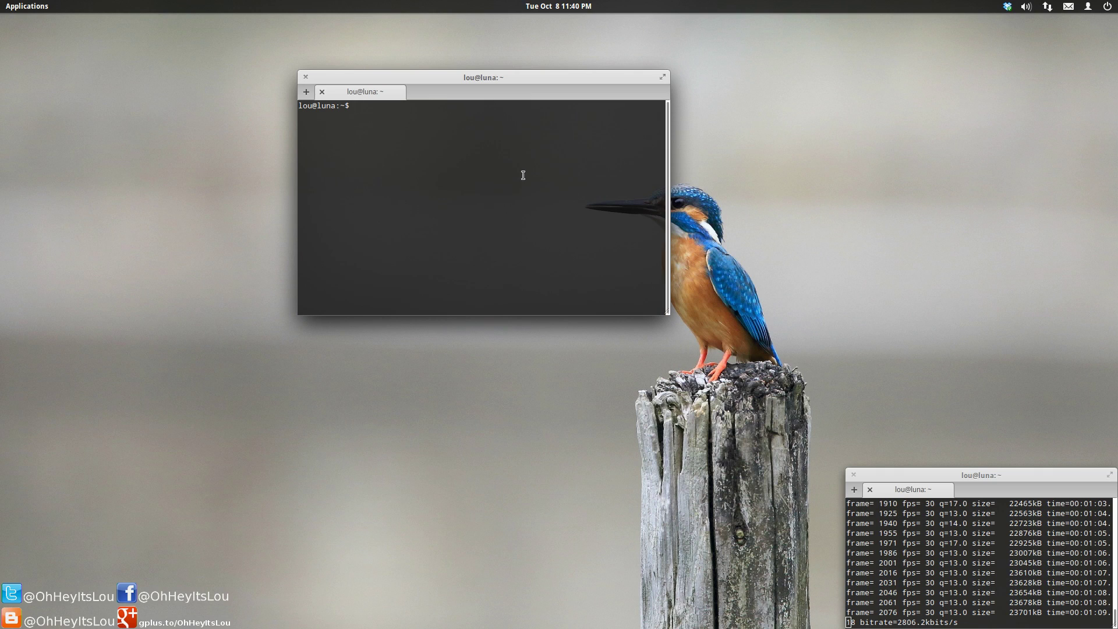
{"action": "type", "text": "scratch-text-editor /e"}
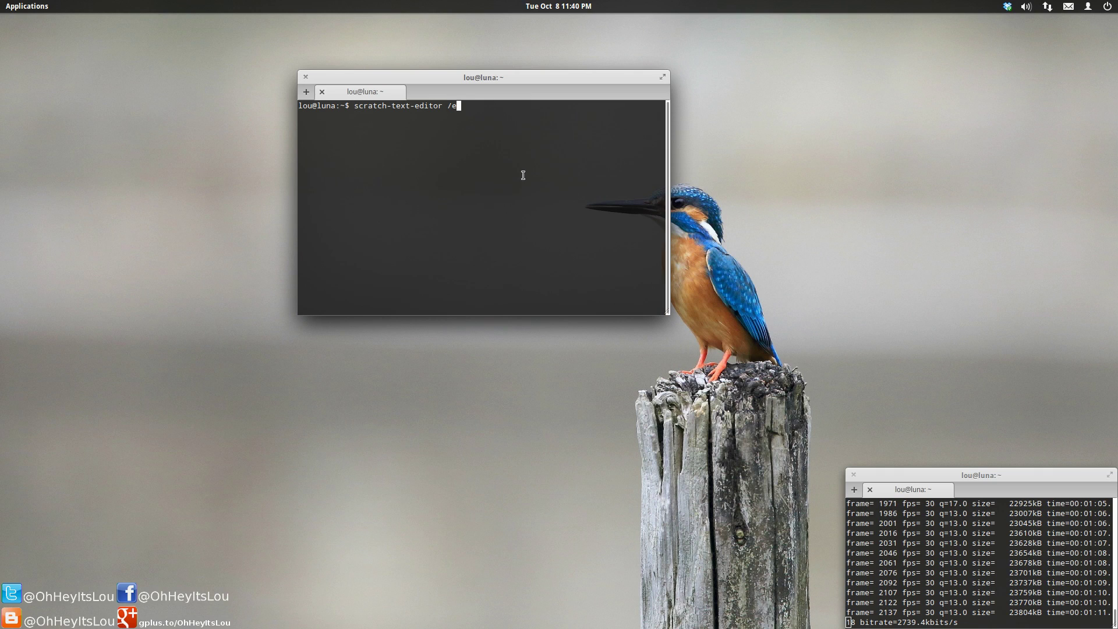
{"action": "type", "text": "tc/X"}
{"action": "key", "text": "Tab"}
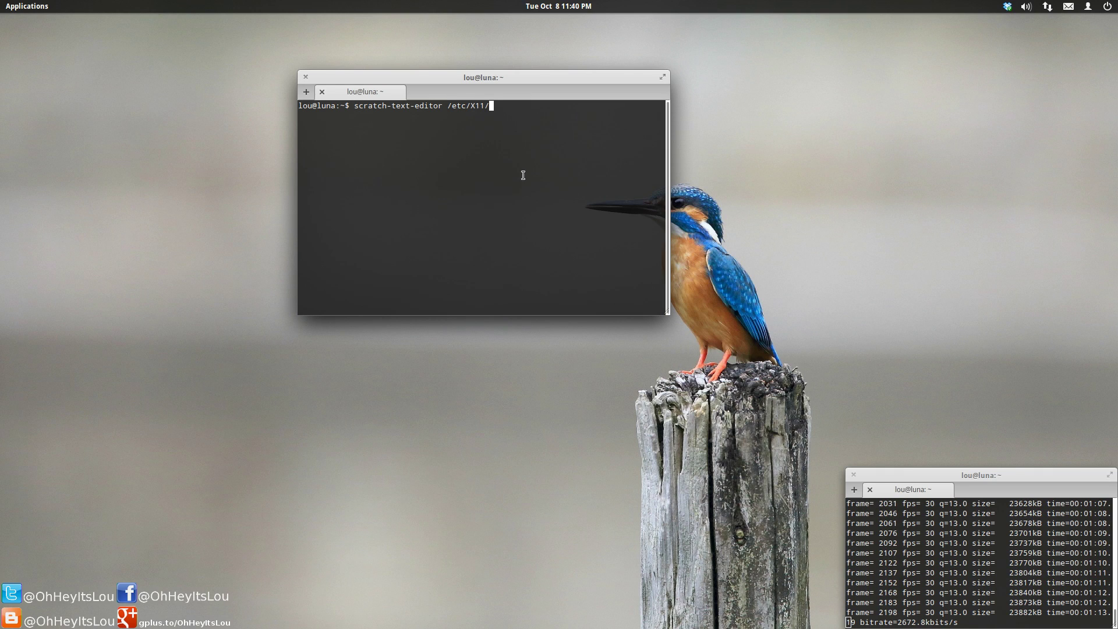
{"action": "type", "text": "x"}
Step: Open xorg.config in Scratch, snap its window left, then restore it
{"action": "key", "text": "Tab"}
{"action": "key", "text": "Return"}
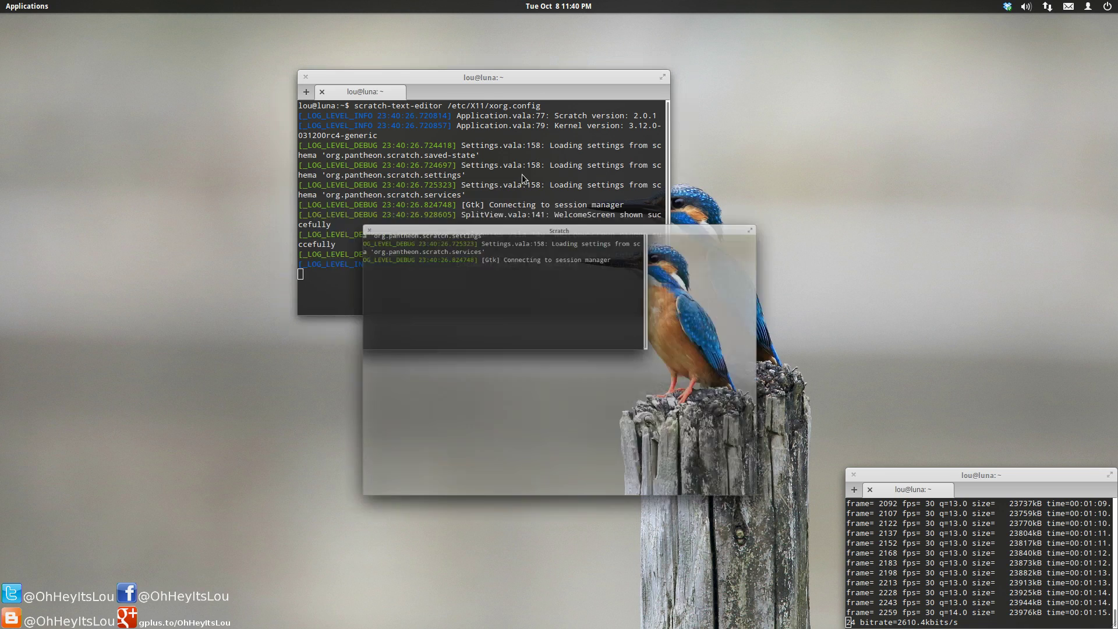
{"action": "left_click_drag", "start_coordinate": [589, 170], "coordinate": [438, 127]}
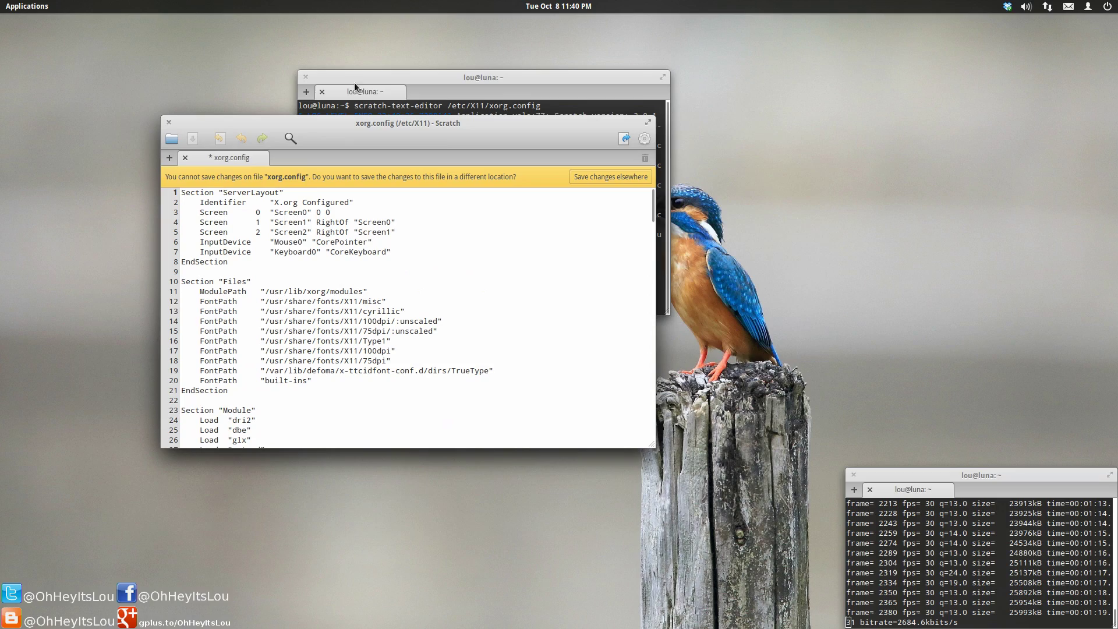
{"action": "mouse_move", "coordinate": [503, 165]}
{"action": "left_mouse_down"}
{"action": "mouse_move", "coordinate": [381, 265]}
{"action": "mouse_move", "coordinate": [667, 59]}
{"action": "mouse_move", "coordinate": [447, 146]}
{"action": "mouse_move", "coordinate": [80, 211]}
{"action": "mouse_move", "coordinate": [396, 155]}
{"action": "mouse_move", "coordinate": [0, 153]}
{"action": "left_mouse_up"}
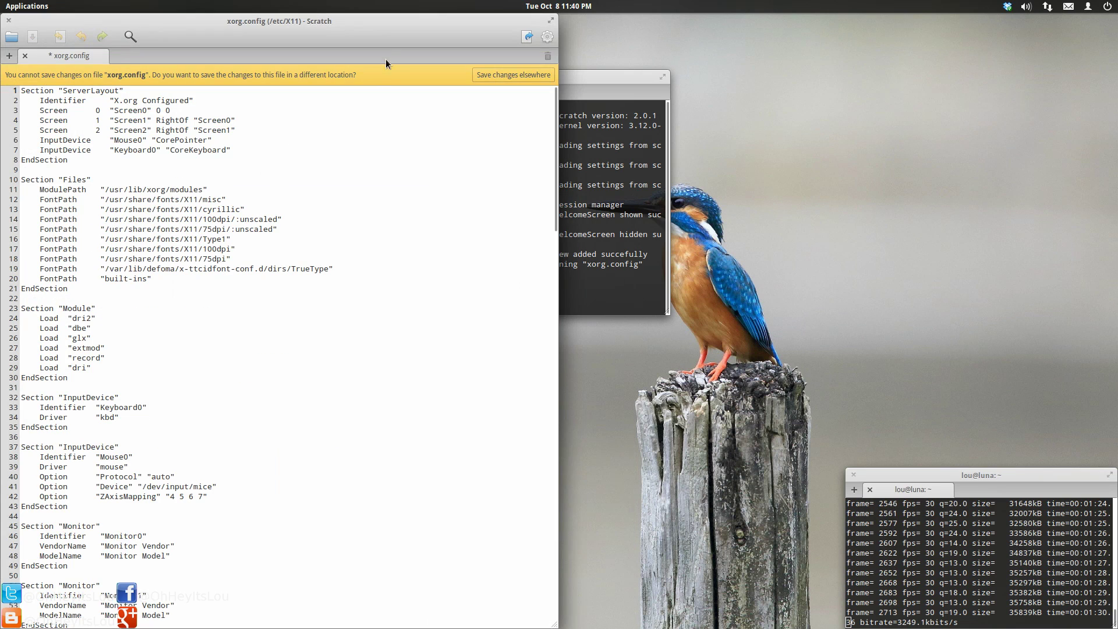
{"action": "double_click", "coordinate": [284, 26]}
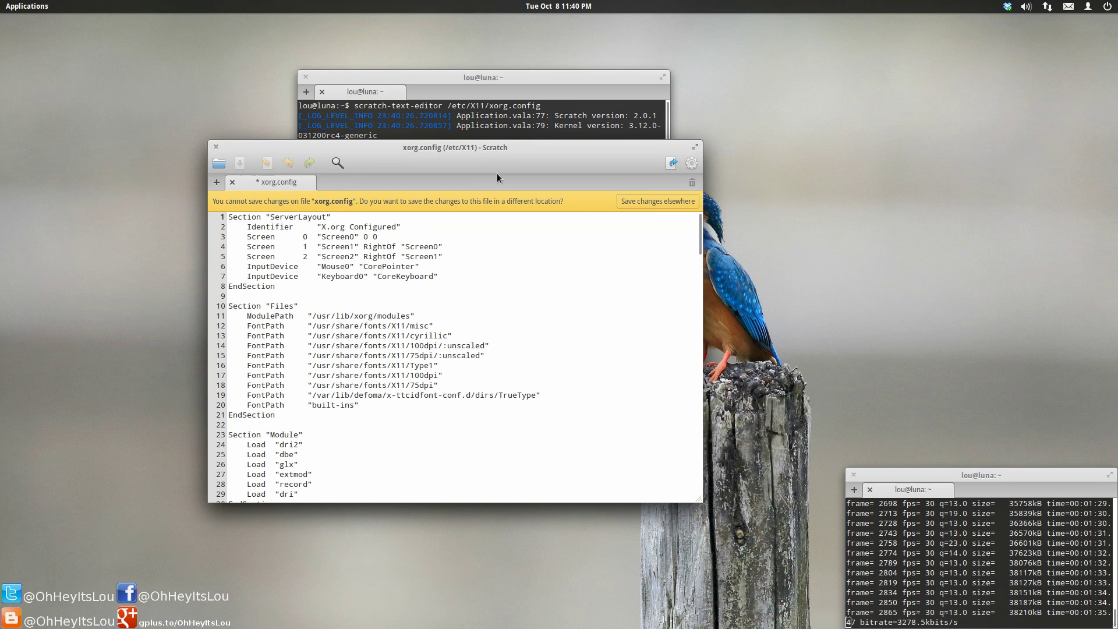
Step: Minimize the terminal and tile the Scratch window on the left half of the screen
{"action": "right_click", "coordinate": [575, 80]}
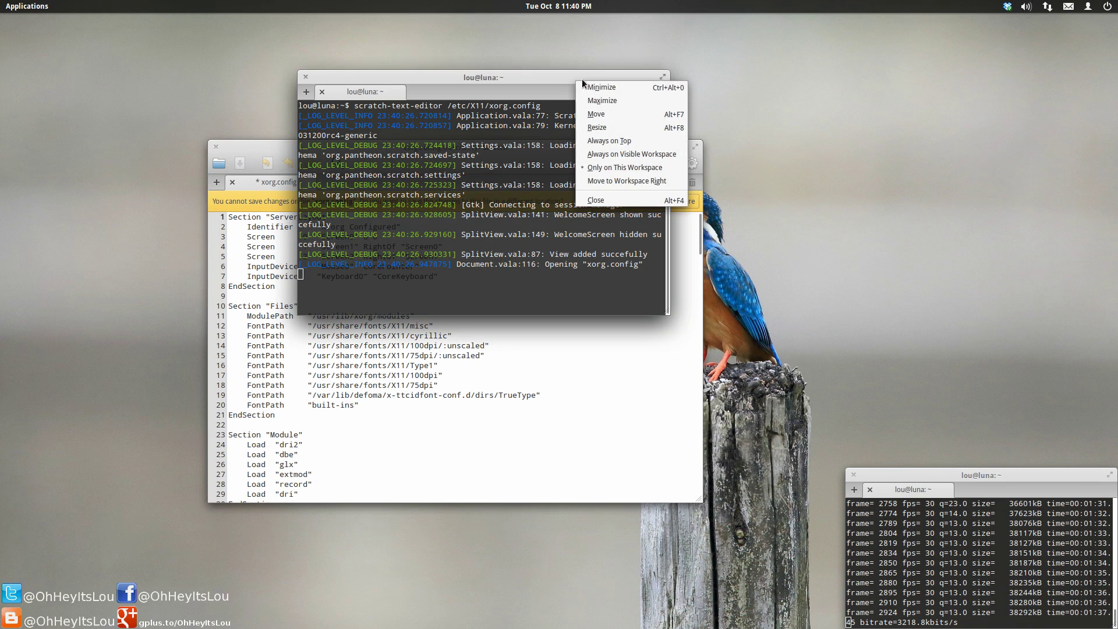
{"action": "left_click", "coordinate": [584, 87]}
{"action": "left_click_drag", "start_coordinate": [509, 153], "coordinate": [495, 120]}
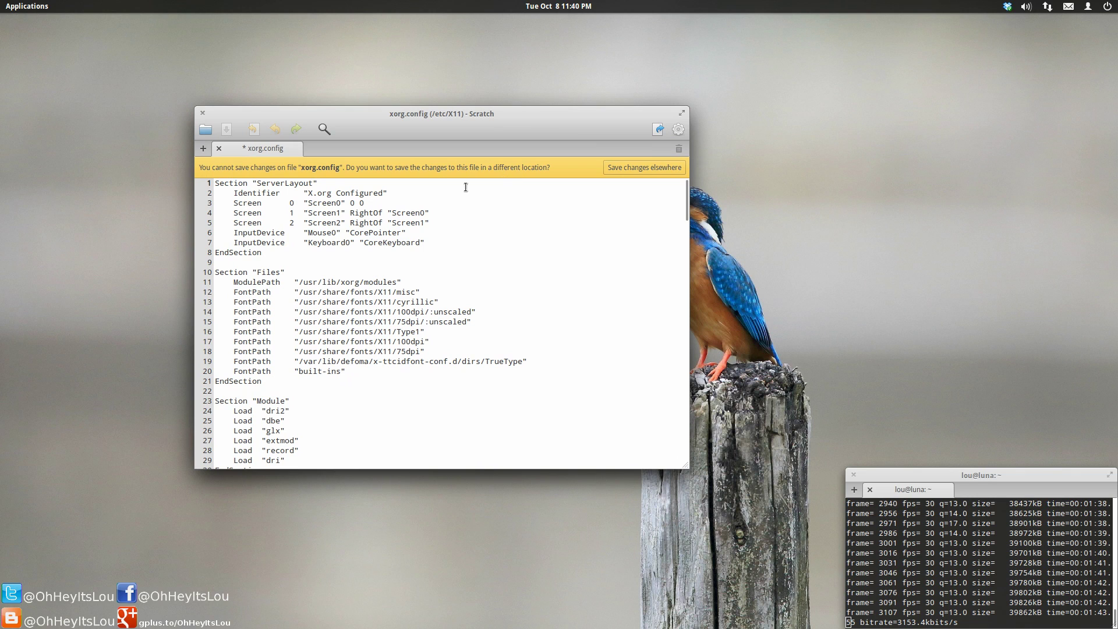
{"action": "left_click_drag", "start_coordinate": [453, 119], "coordinate": [1, 116]}
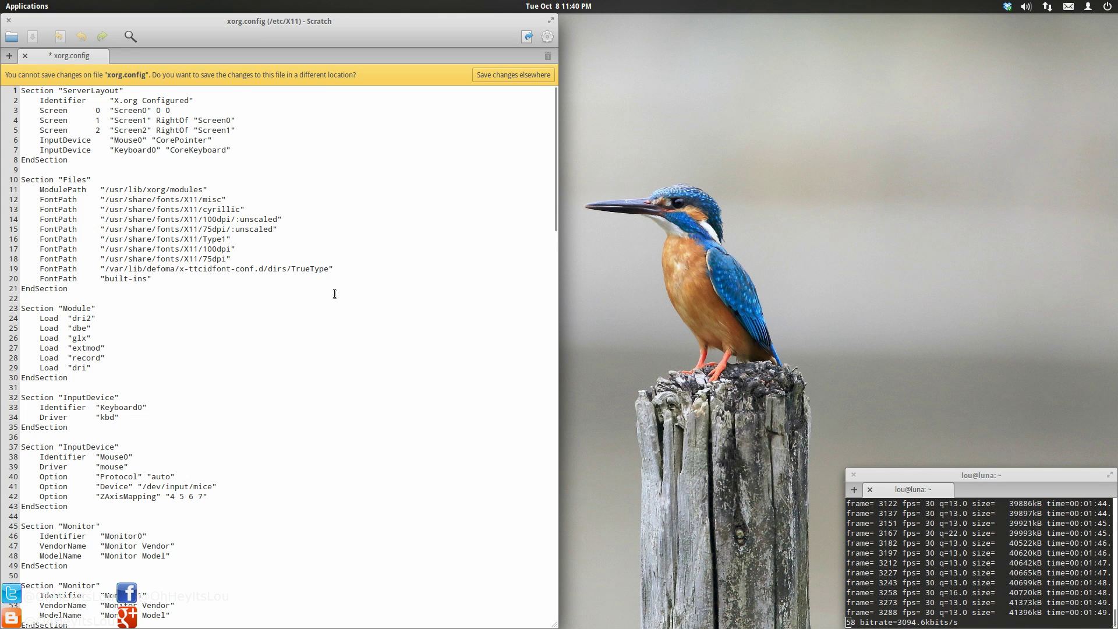
{"action": "scroll", "coordinate": [334, 293], "scroll_direction": "down", "scroll_amount": 15}
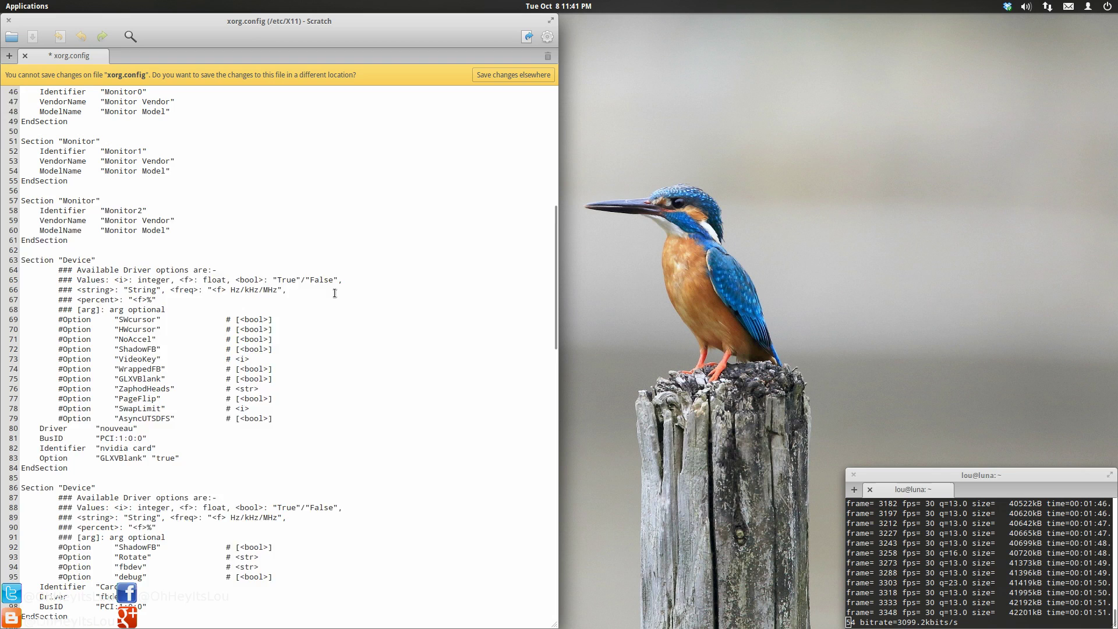
{"action": "scroll", "coordinate": [335, 293], "scroll_direction": "down", "scroll_amount": 2}
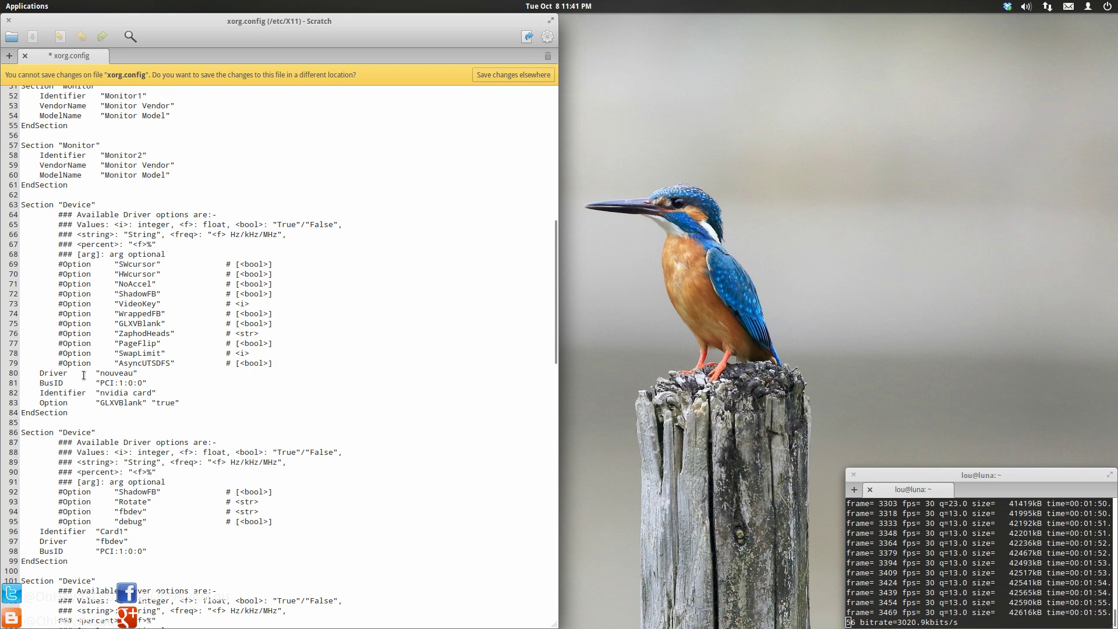
Step: Select the nouveau Device section's settings lines, clear the selection, and close xorg.config
{"action": "left_click", "coordinate": [104, 376]}
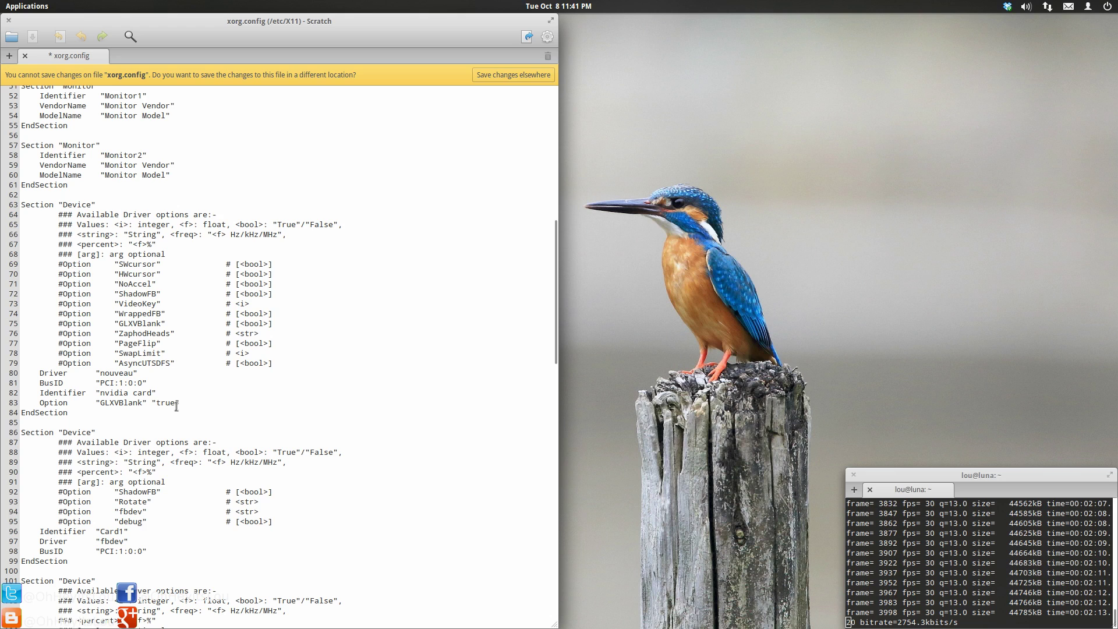
{"action": "mouse_move", "coordinate": [68, 413]}
{"action": "left_mouse_down"}
{"action": "mouse_move", "coordinate": [13, 391]}
{"action": "mouse_move", "coordinate": [17, 373]}
{"action": "left_mouse_up"}
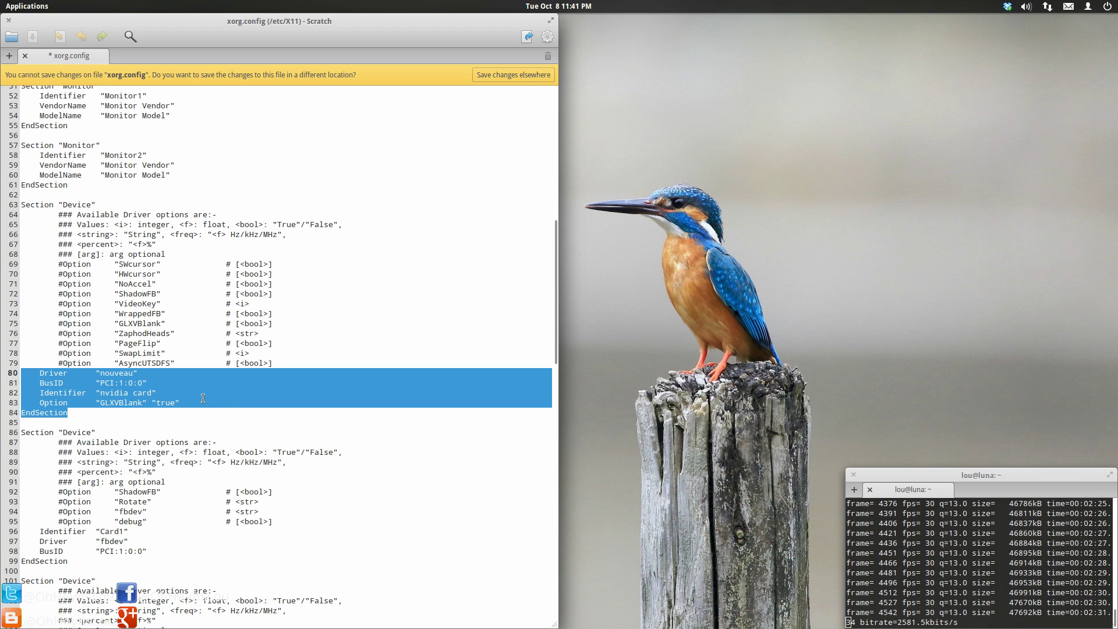
{"action": "left_click", "coordinate": [418, 430]}
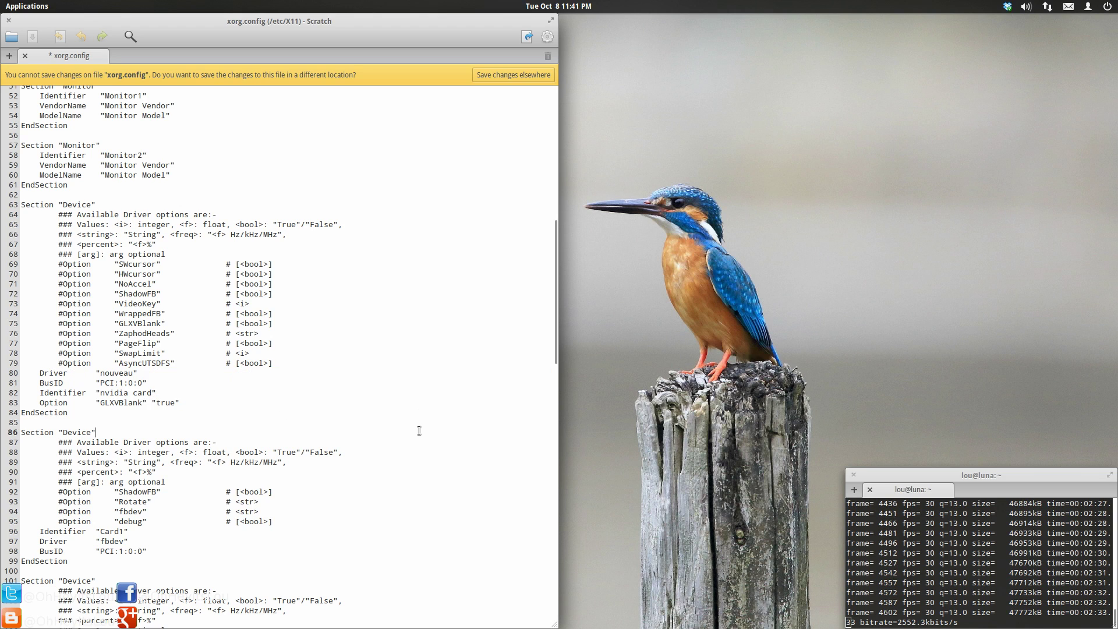
{"action": "scroll", "coordinate": [366, 375], "scroll_direction": "down", "scroll_amount": 5}
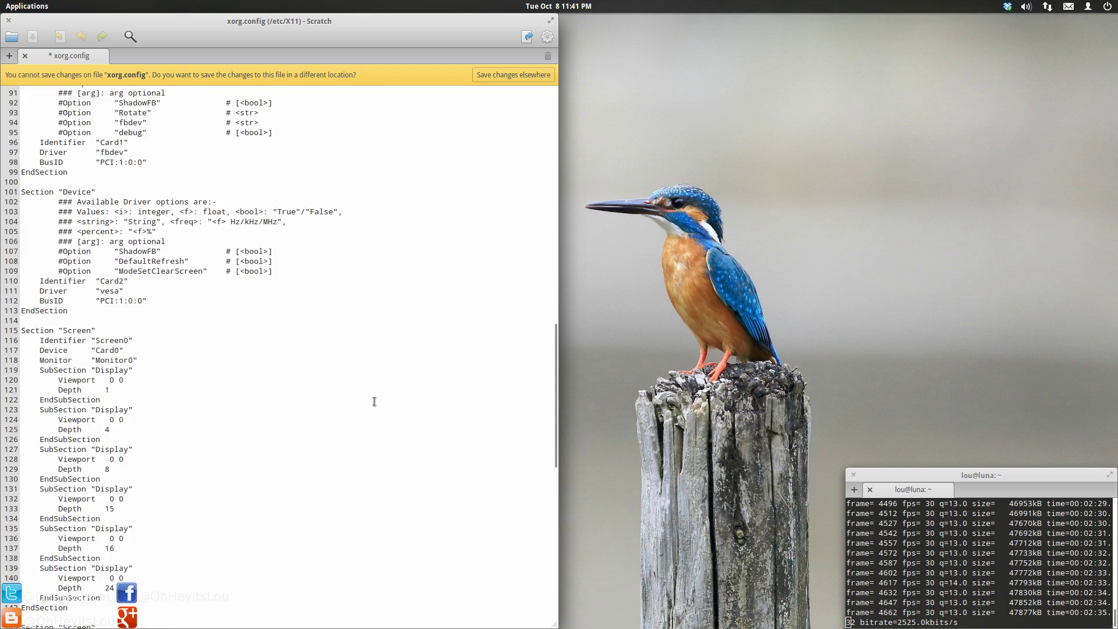
{"action": "scroll", "coordinate": [371, 389], "scroll_direction": "down", "scroll_amount": 4}
{"action": "scroll", "coordinate": [375, 401], "scroll_direction": "up", "scroll_amount": 1}
{"action": "scroll", "coordinate": [375, 401], "scroll_direction": "up", "scroll_amount": 8}
{"action": "scroll", "coordinate": [414, 340], "scroll_direction": "up", "scroll_amount": 7}
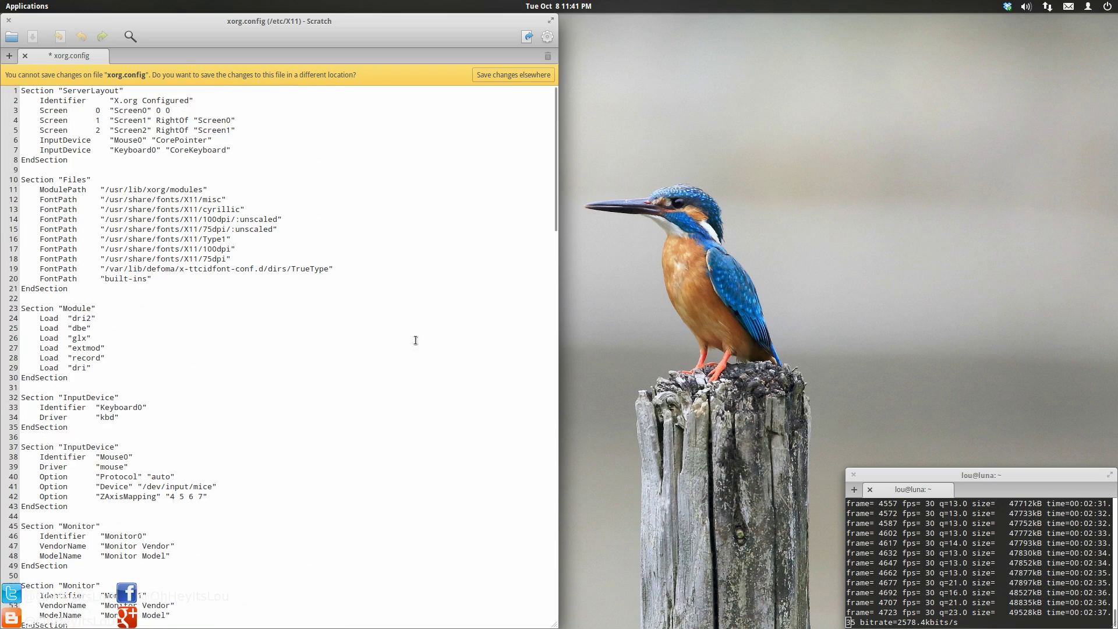
{"action": "mouse_move", "coordinate": [213, 21]}
{"action": "left_mouse_down"}
{"action": "mouse_move", "coordinate": [504, 137]}
{"action": "mouse_move", "coordinate": [388, 87]}
{"action": "left_mouse_up"}
{"action": "left_click", "coordinate": [182, 82]}
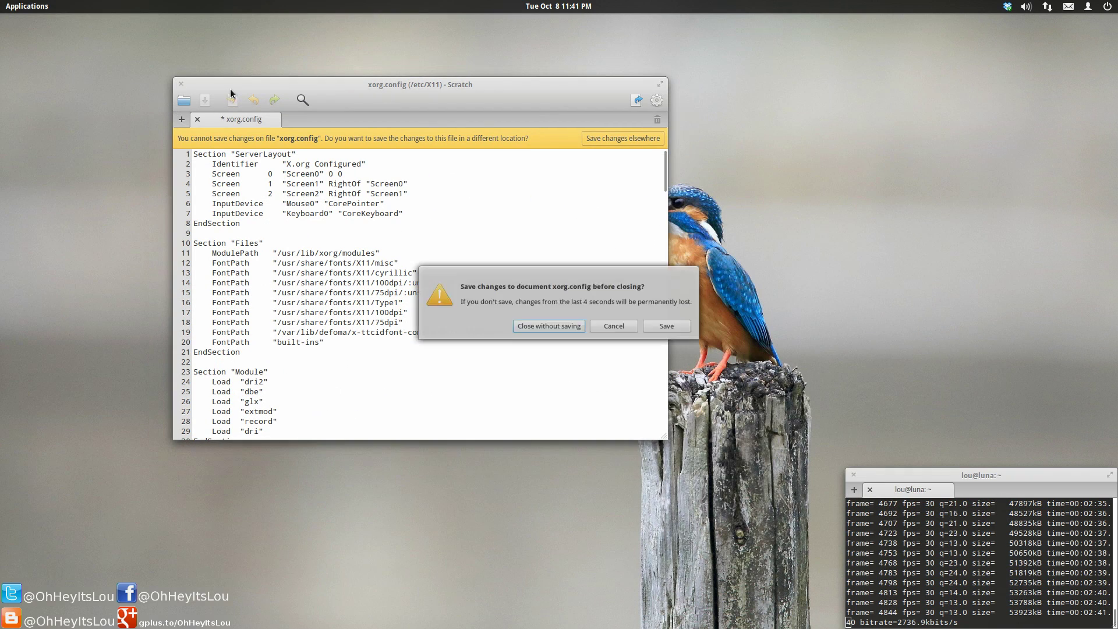
Step: Discard the xorg.config edits with 'Close without saving'
{"action": "left_click", "coordinate": [571, 336]}
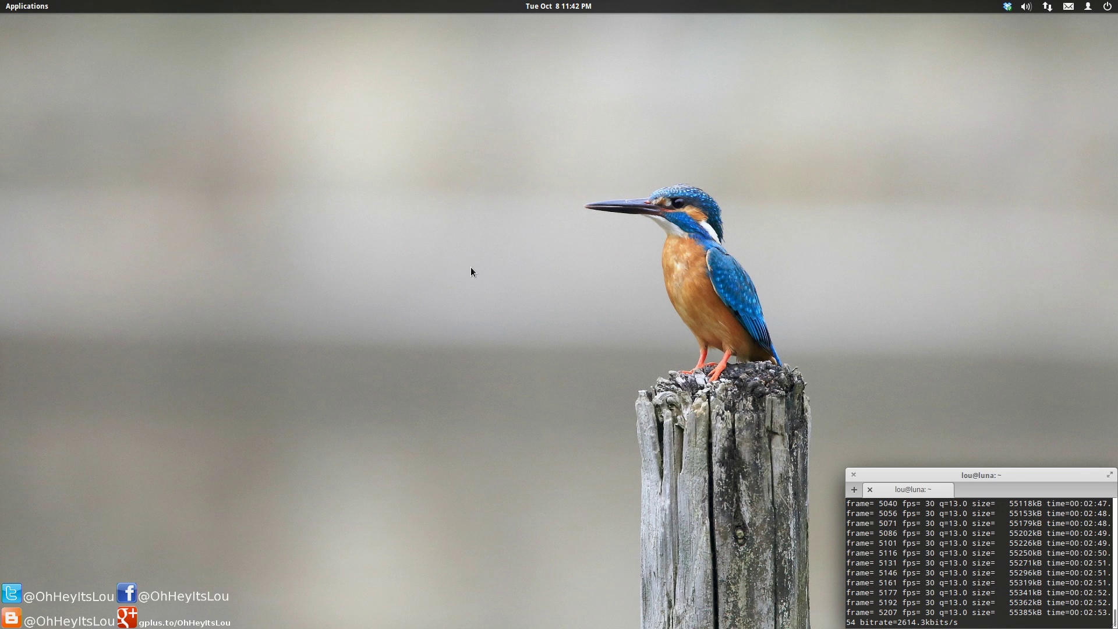
Step: Run uname -ar in a new centred terminal, correcting the mistyped first attempt
{"action": "mouse_move", "coordinate": [559, 626]}
{"action": "right_click", "coordinate": [593, 617]}
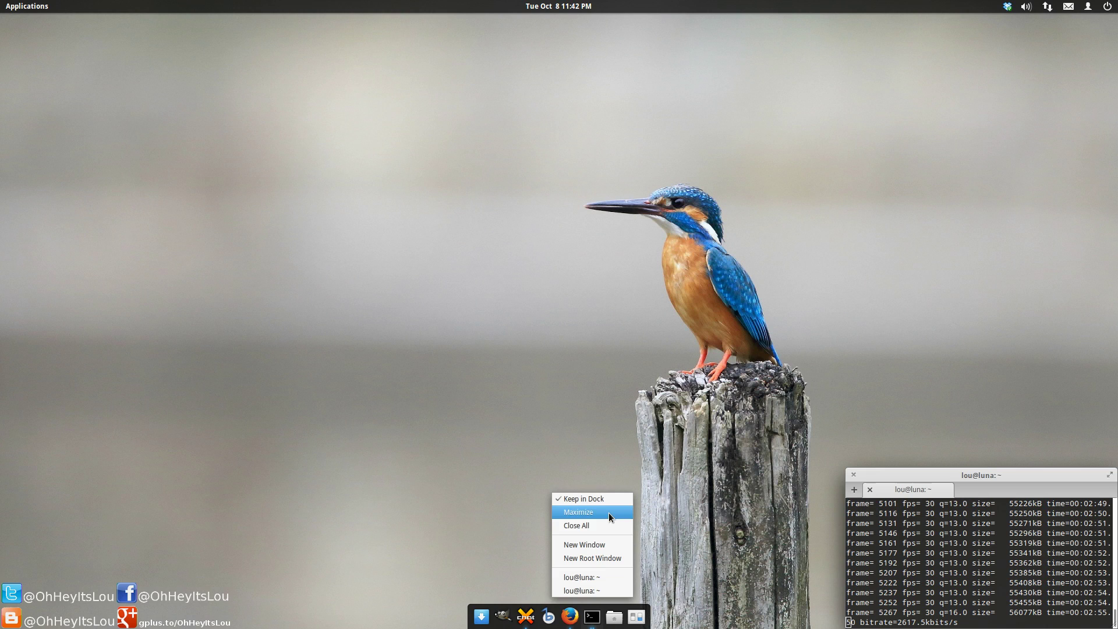
{"action": "left_click", "coordinate": [594, 544]}
{"action": "left_click_drag", "start_coordinate": [489, 68], "coordinate": [579, 174]}
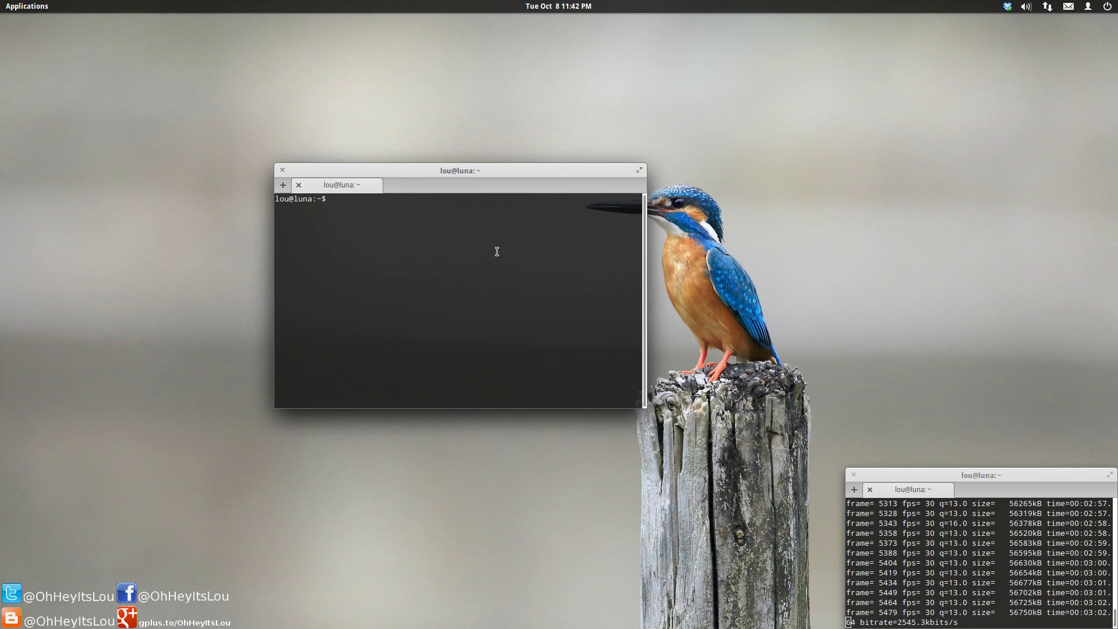
{"action": "type", "text": "uanm"}
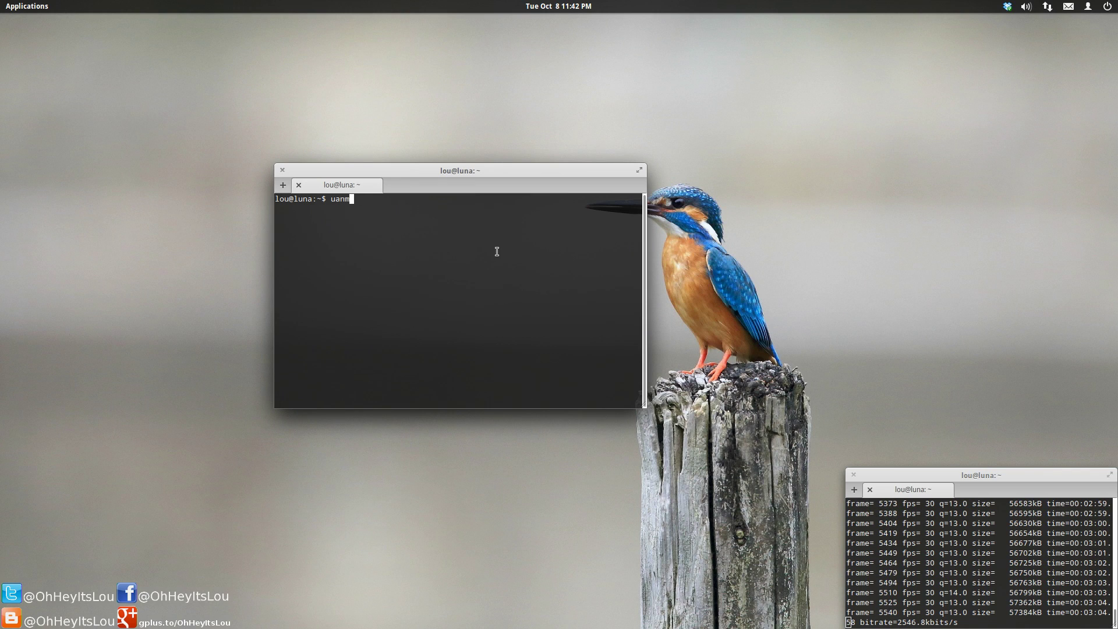
{"action": "type", "text": "e -ar"}
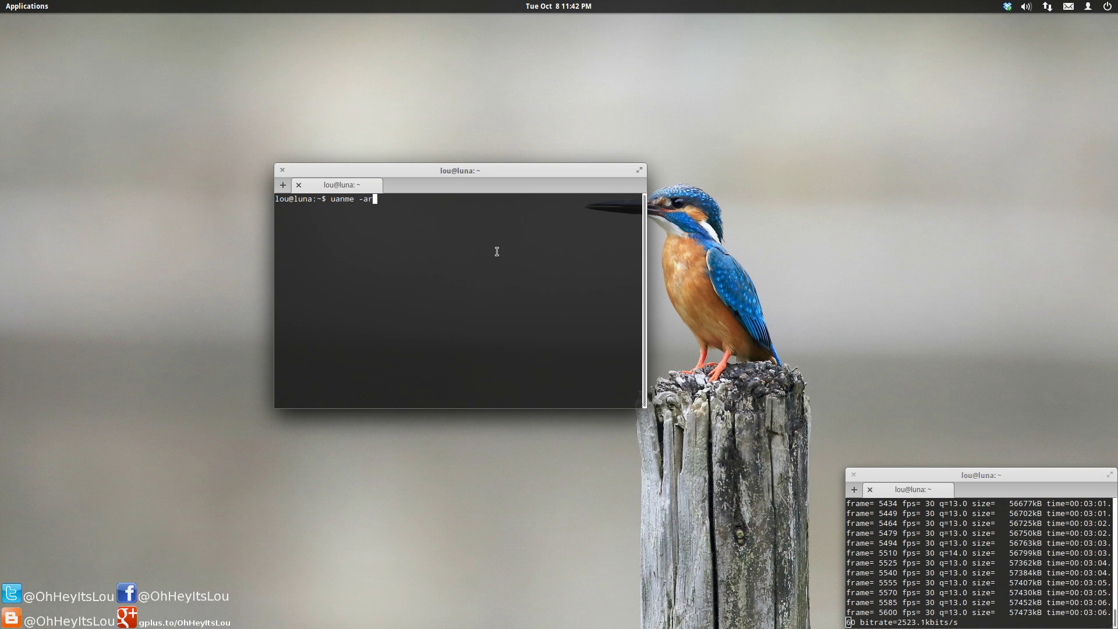
{"action": "key", "text": "Return"}
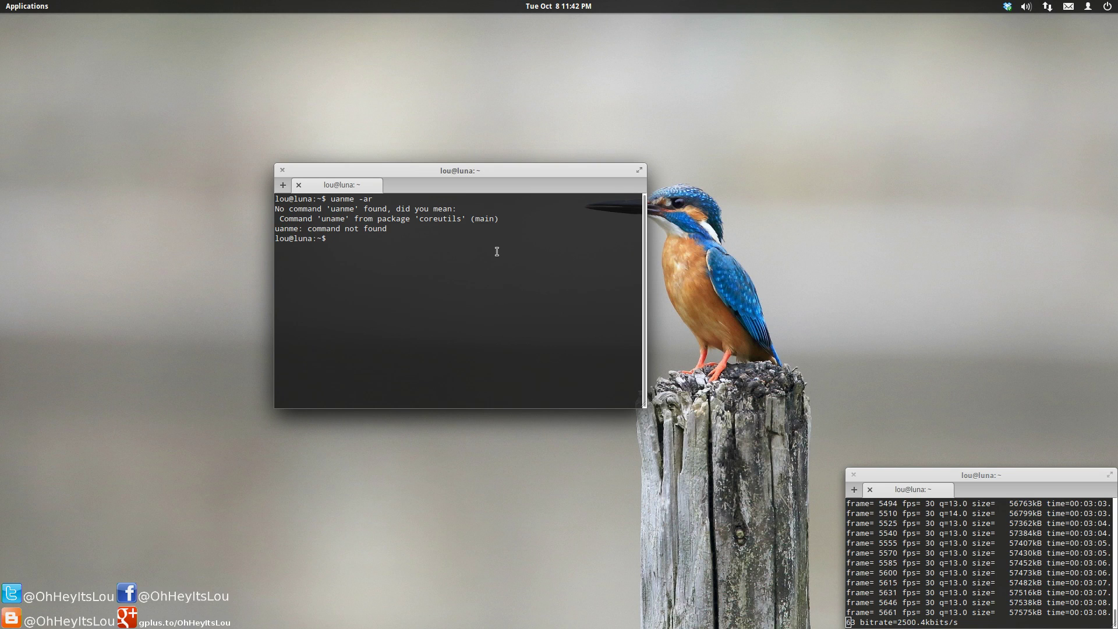
{"action": "type", "text": "uname -ar"}
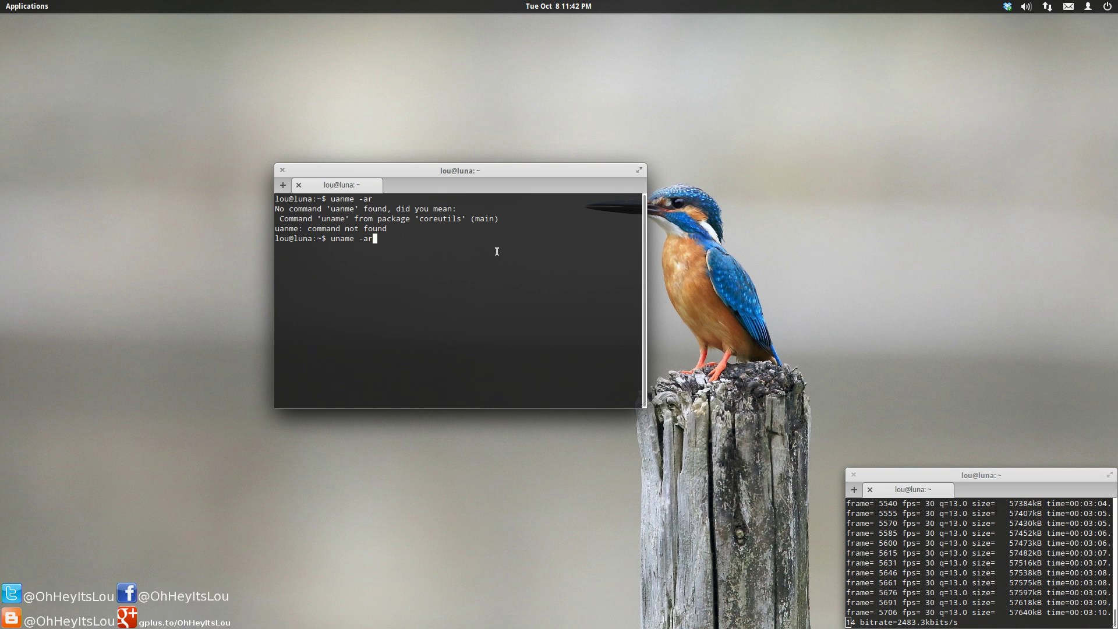
{"action": "key", "text": "Return"}
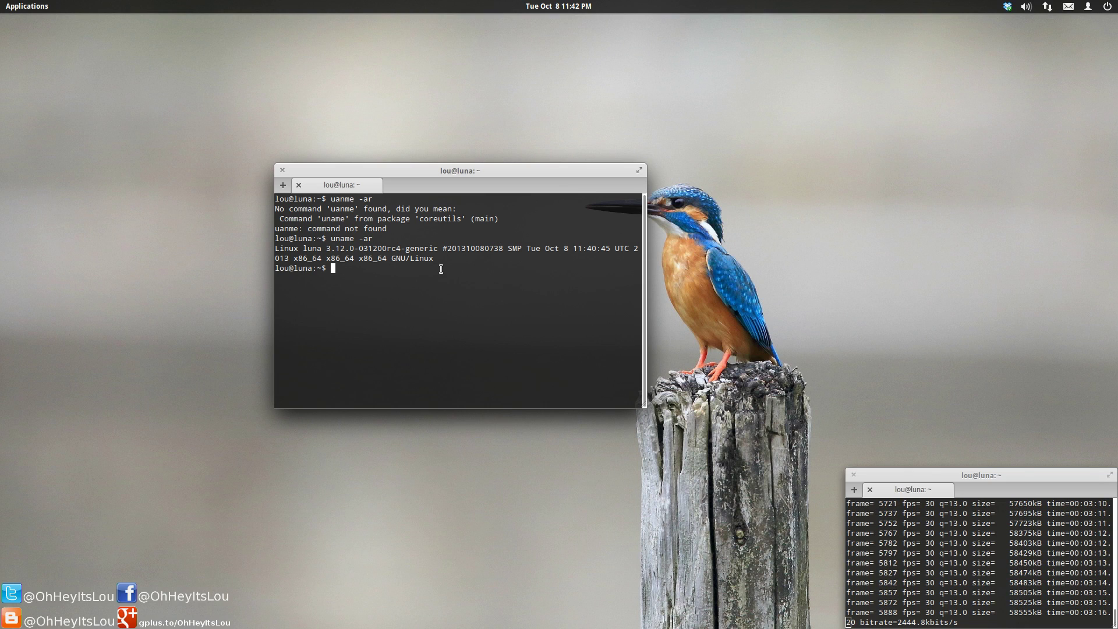
{"action": "key", "text": "super+w"}
Step: Search Google for 'ubuntu kernel ppa' in a new Firefox tab and open the first result
{"action": "left_click", "coordinate": [432, 341]}
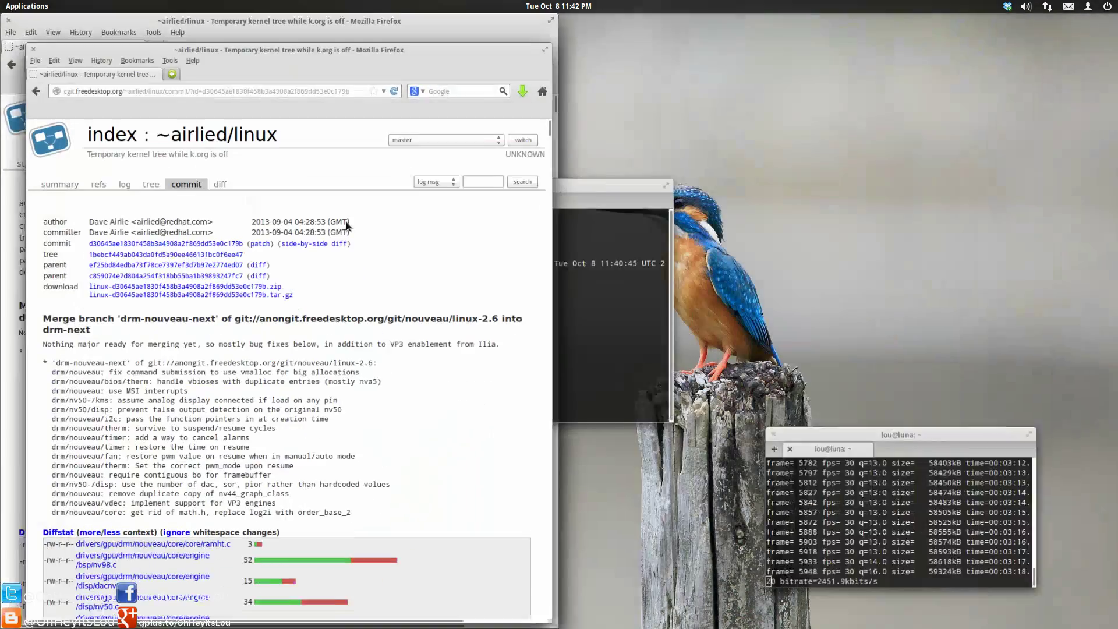
{"action": "key", "text": "ctrl+t"}
{"action": "left_click", "coordinate": [440, 207]}
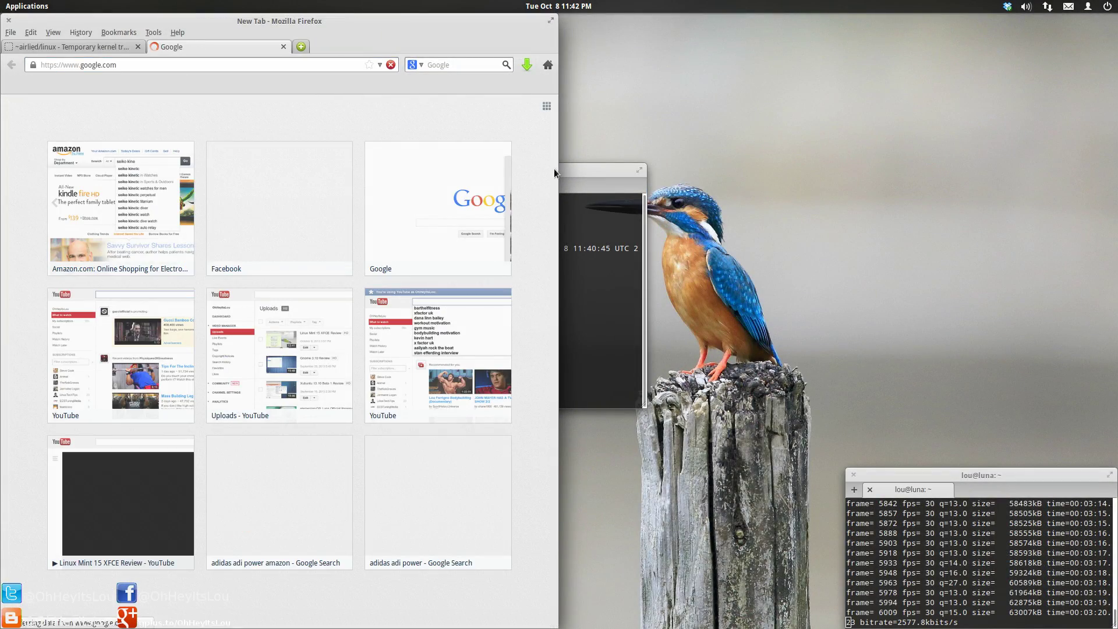
{"action": "left_click_drag", "start_coordinate": [604, 262], "coordinate": [822, 80]}
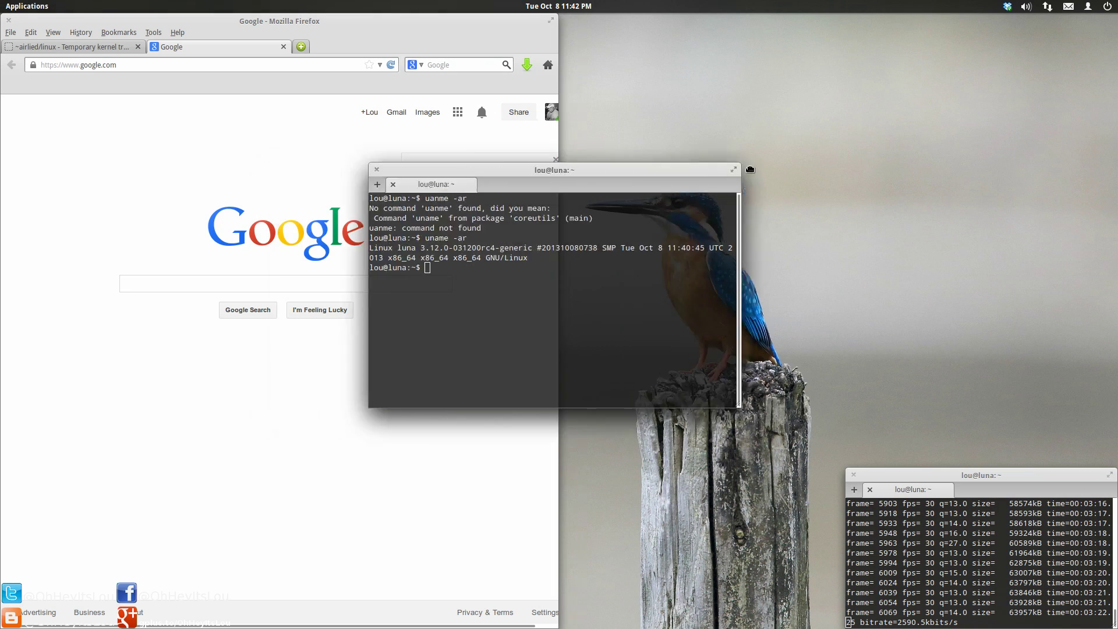
{"action": "left_click", "coordinate": [214, 280]}
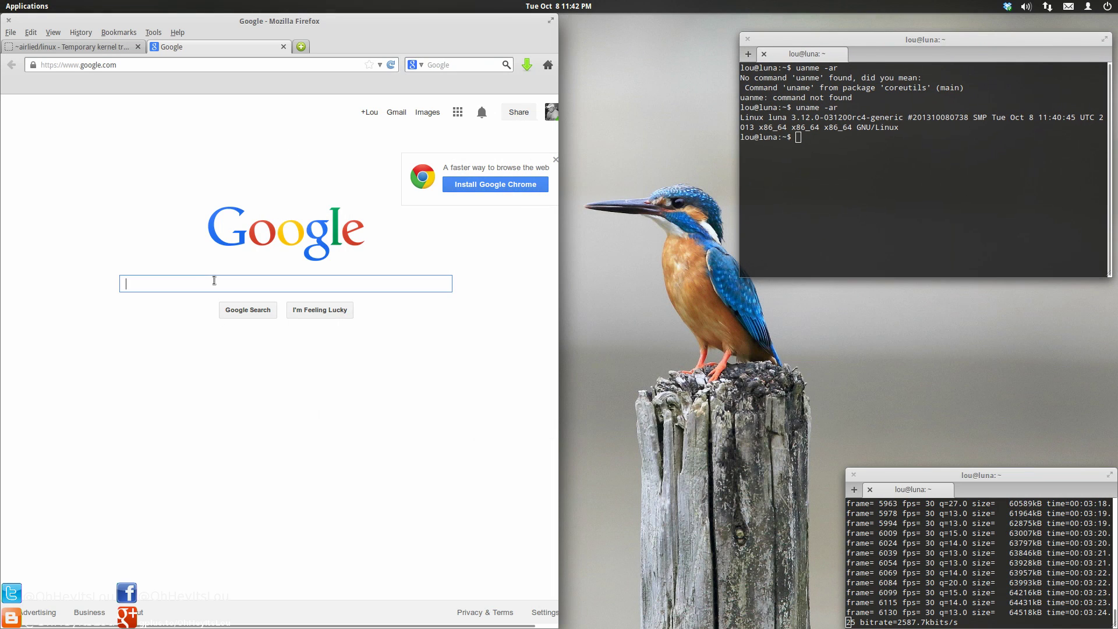
{"action": "type", "text": "ubun"}
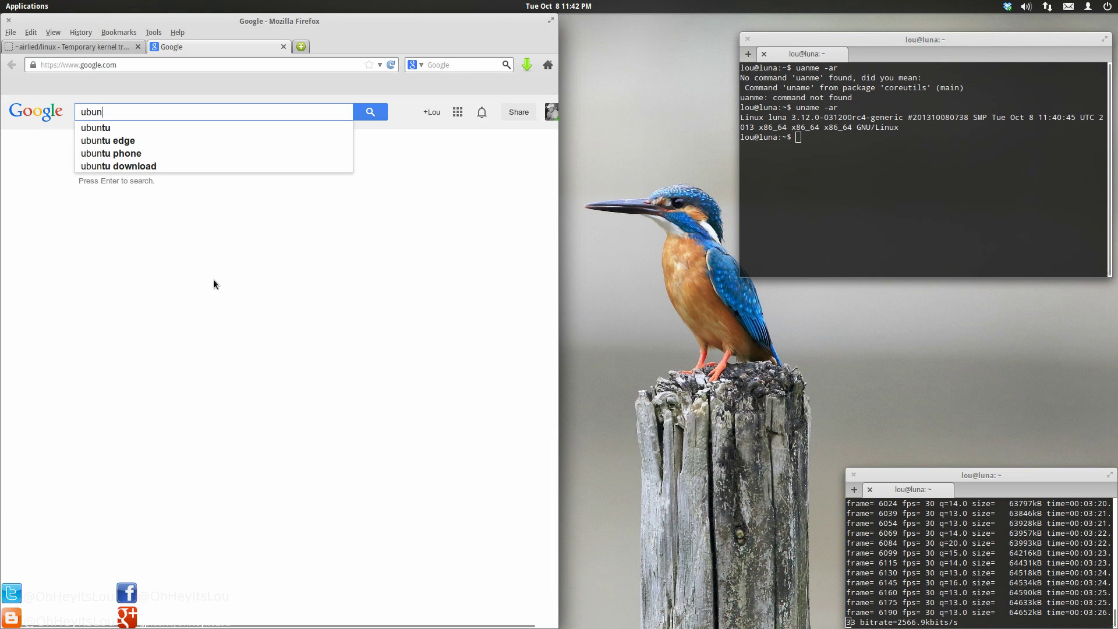
{"action": "type", "text": "tu kernel ppa"}
{"action": "key", "text": "Return"}
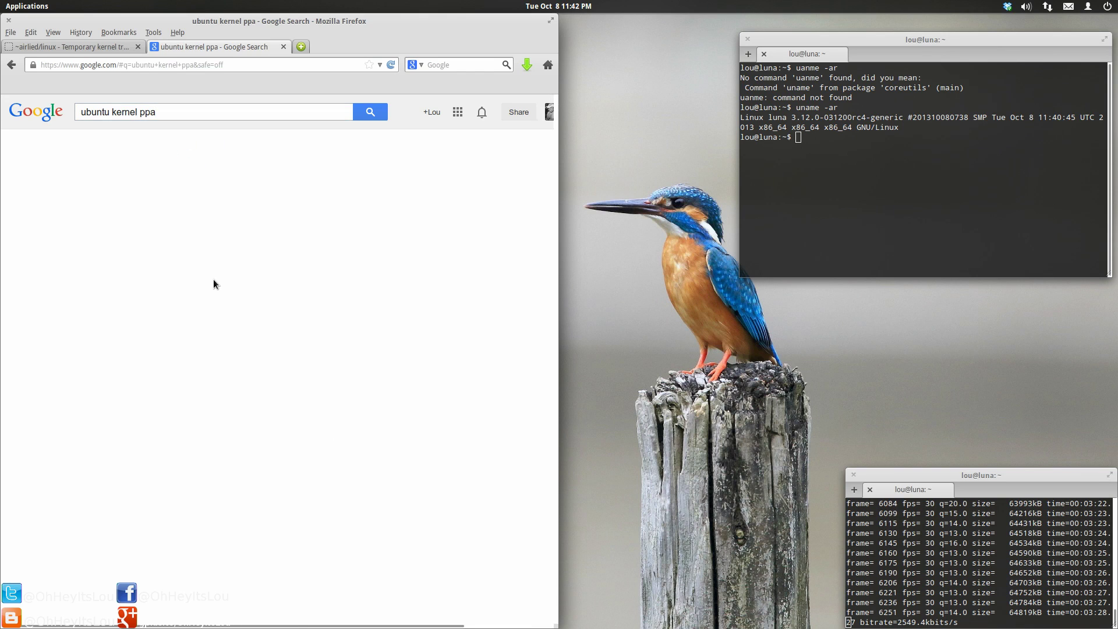
{"action": "left_click", "coordinate": [226, 205]}
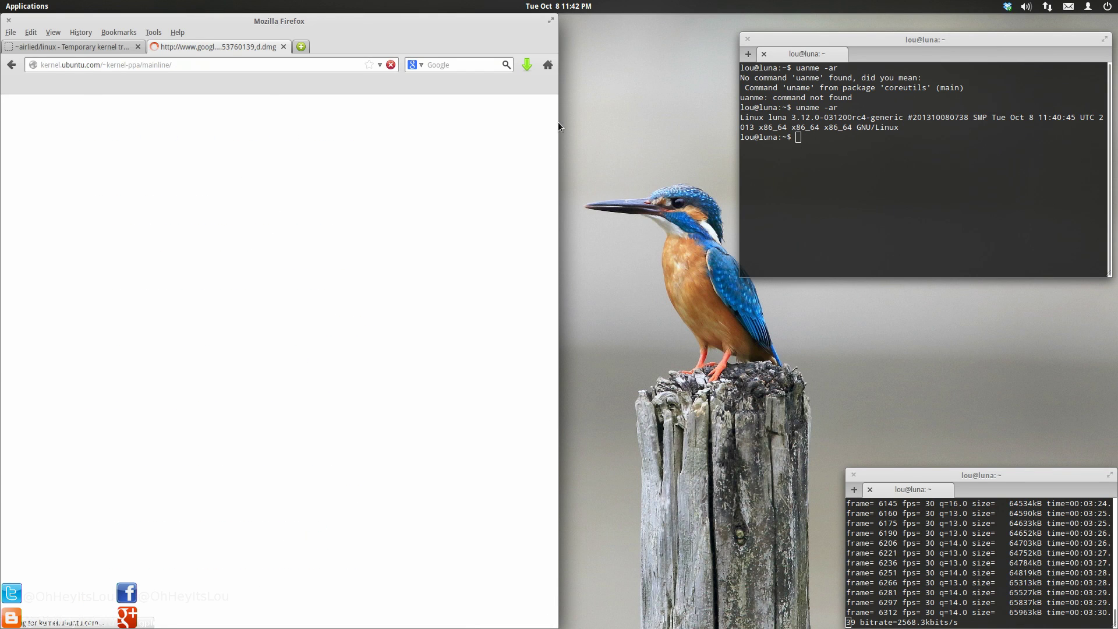
{"action": "left_click_drag", "start_coordinate": [556, 111], "coordinate": [453, 605]}
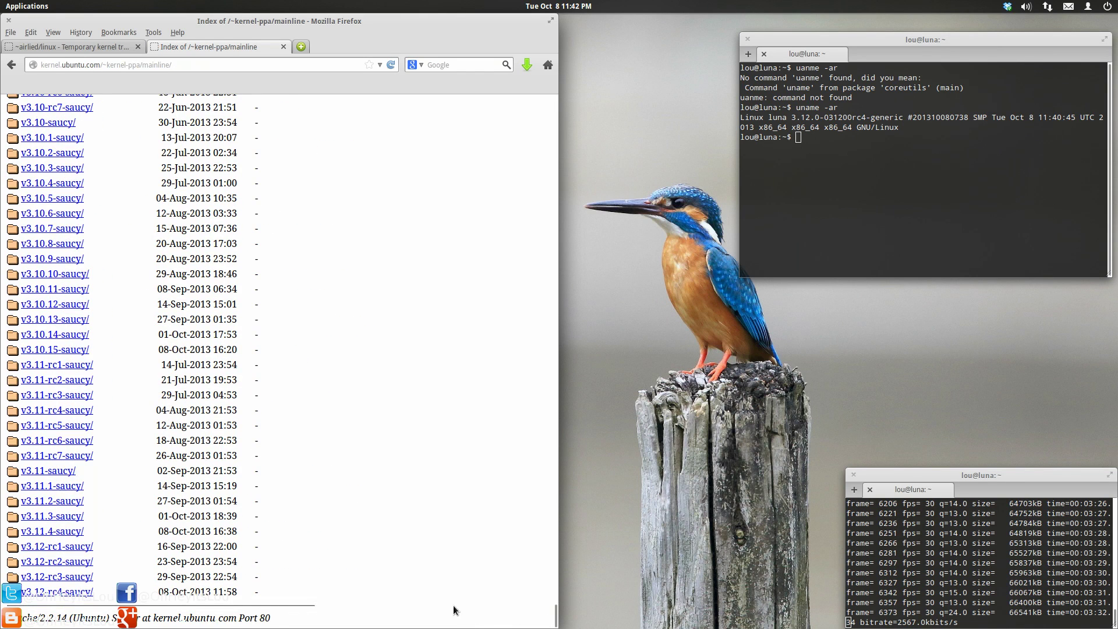
Step: Open the v3.12-rc4-saucy build folder, then close the kernel PPA tab
{"action": "left_click", "coordinate": [28, 594]}
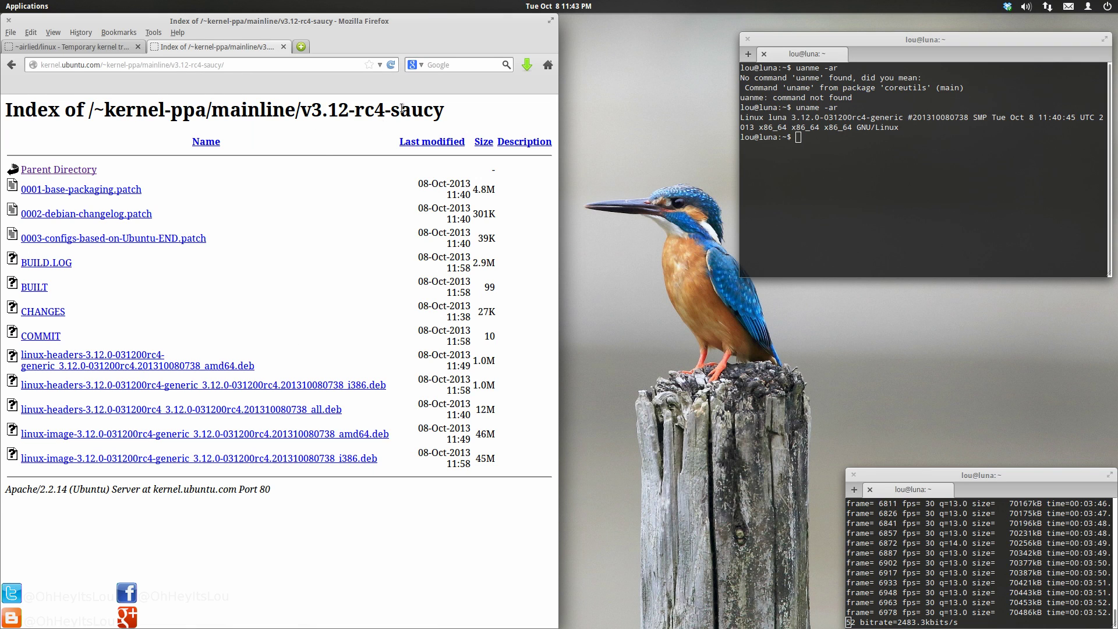
{"action": "left_click", "coordinate": [286, 47]}
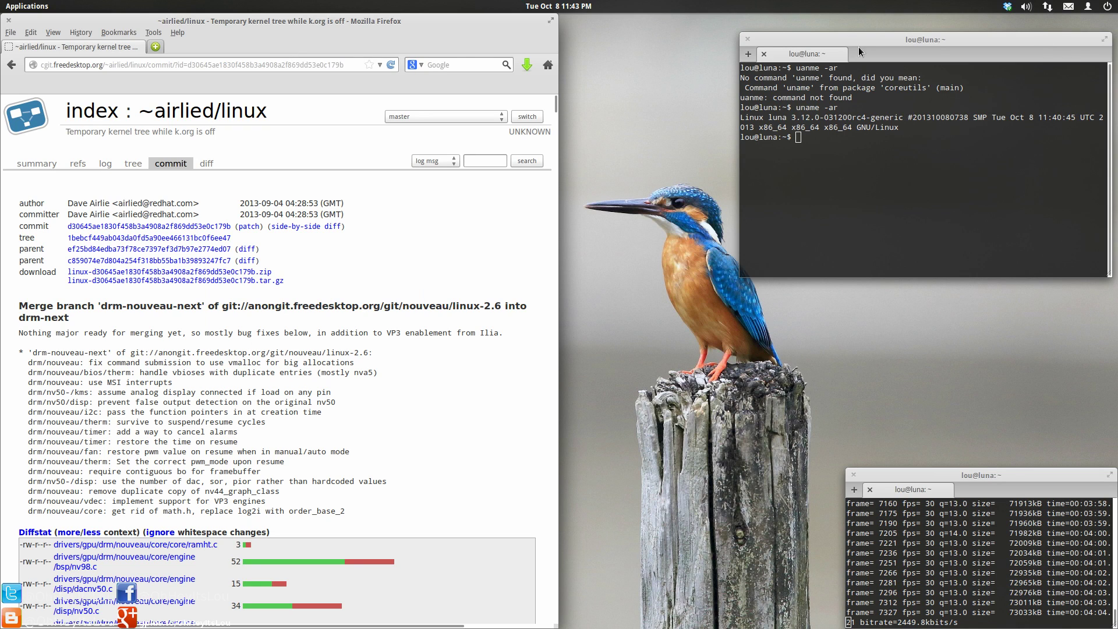
Step: Close the upper-right terminal window, then review the nouveau commit's diffstat
{"action": "left_click", "coordinate": [747, 39]}
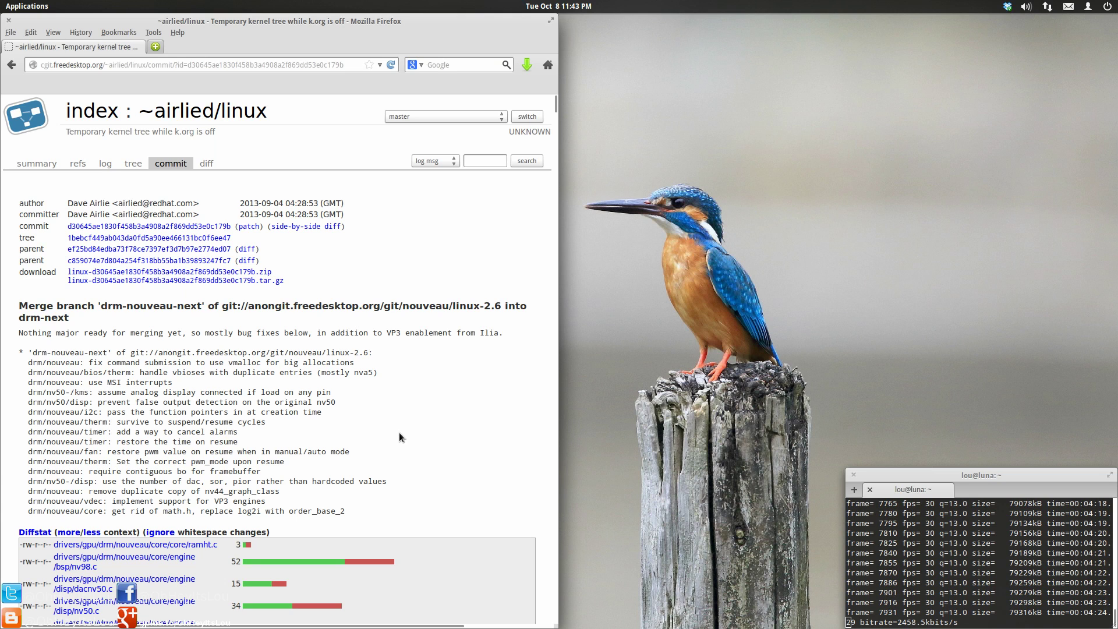
{"action": "scroll", "coordinate": [396, 426], "scroll_direction": "down", "scroll_amount": 5}
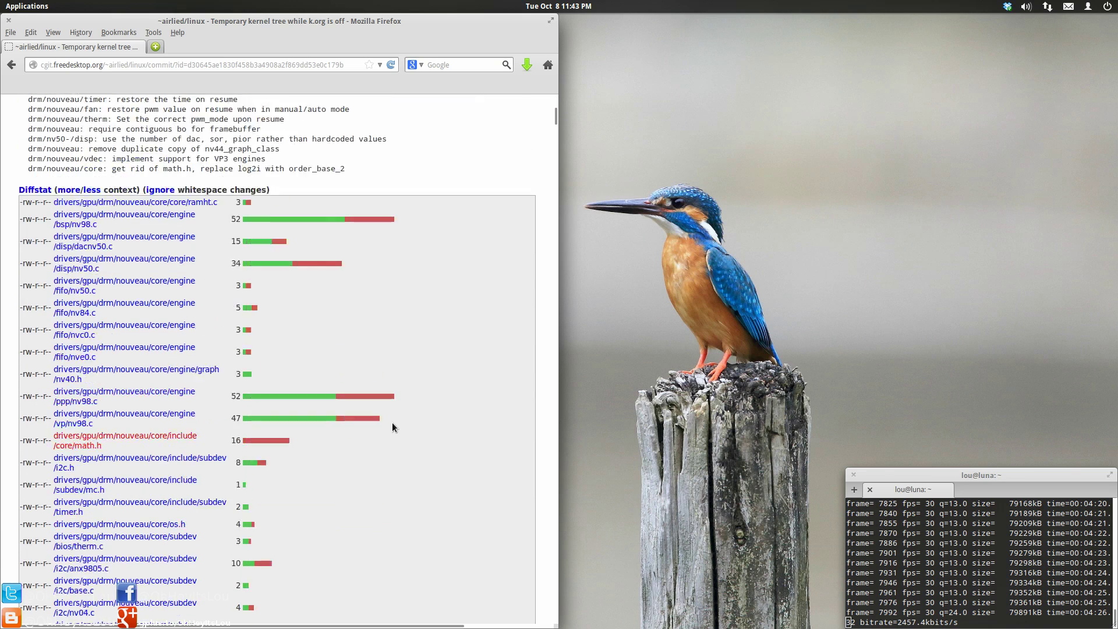
{"action": "scroll", "coordinate": [390, 422], "scroll_direction": "up", "scroll_amount": 5}
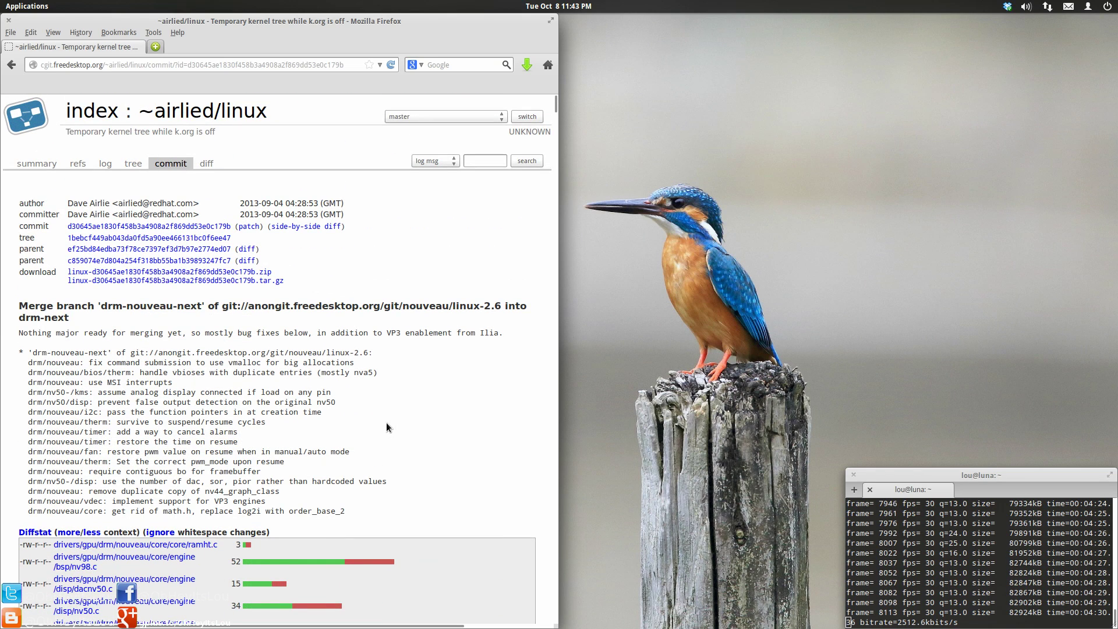
Step: Minimize the Firefox window from its title-bar menu
{"action": "right_click", "coordinate": [341, 19]}
{"action": "left_click", "coordinate": [368, 29]}
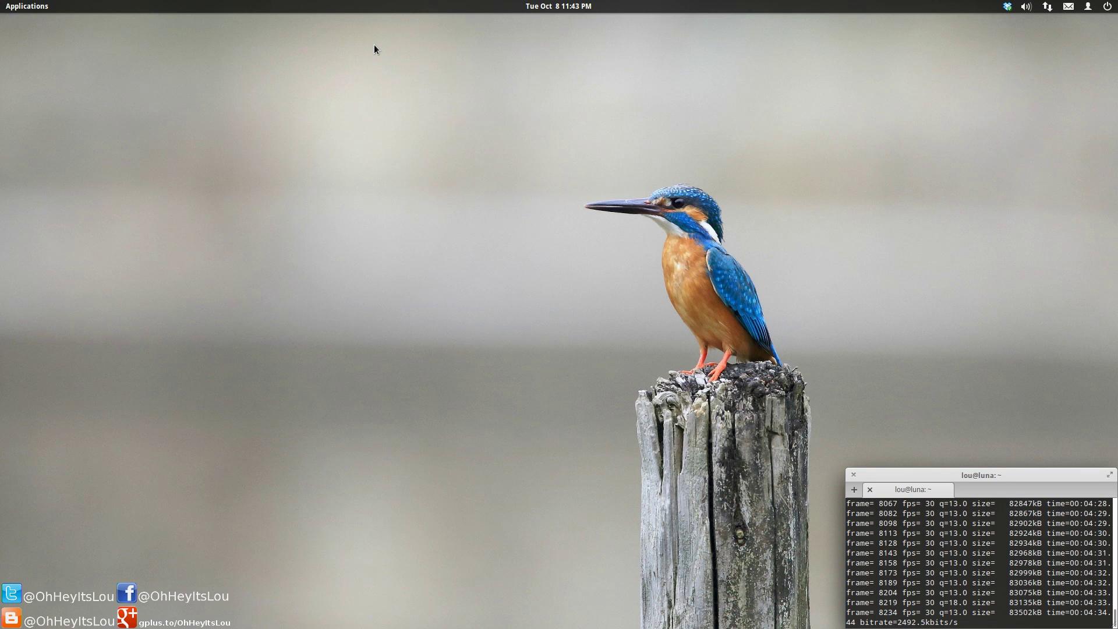